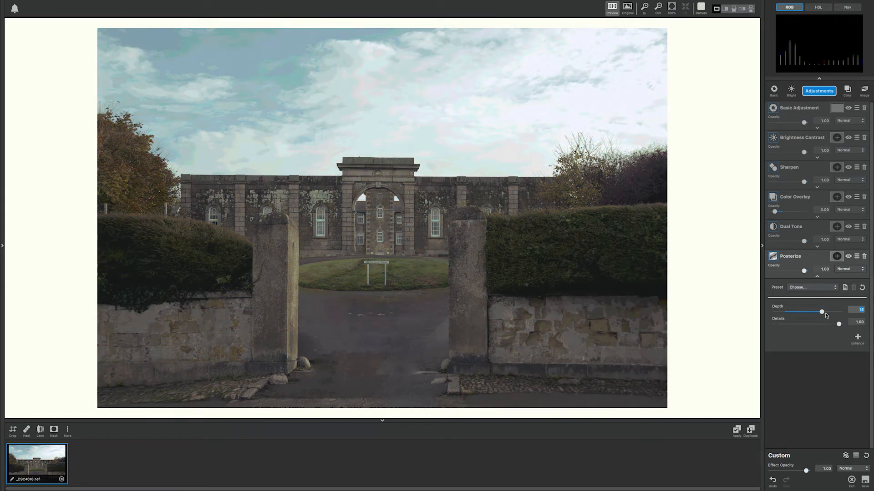
Step: Set the Posterize details to about 0.48 and try several depth levels on the photo
click(818, 325)
click(806, 325)
click(790, 312)
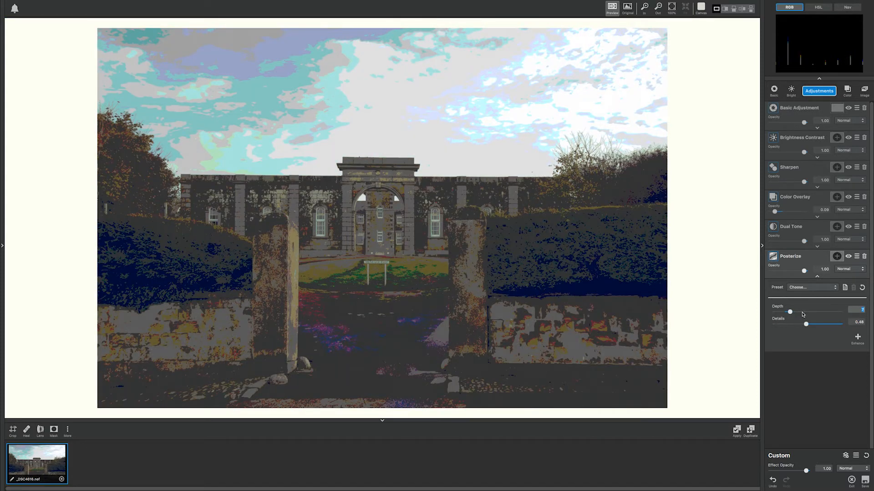
click(812, 312)
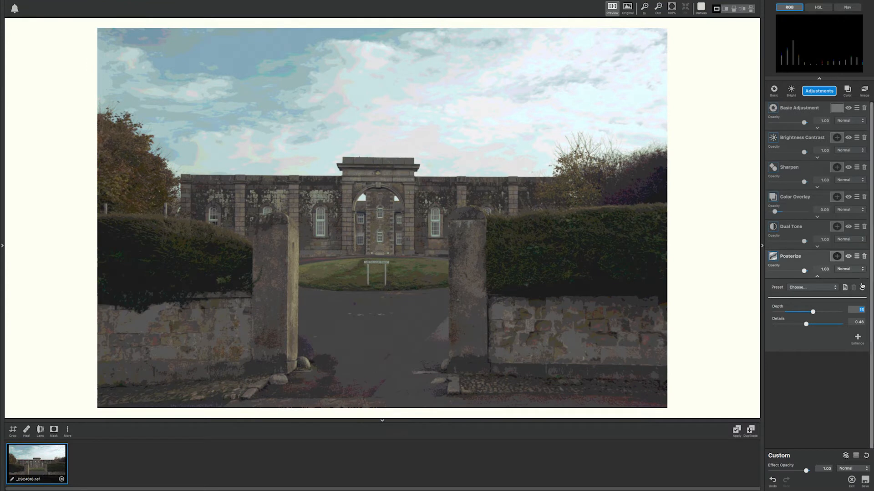
drag(812, 312, 824, 313)
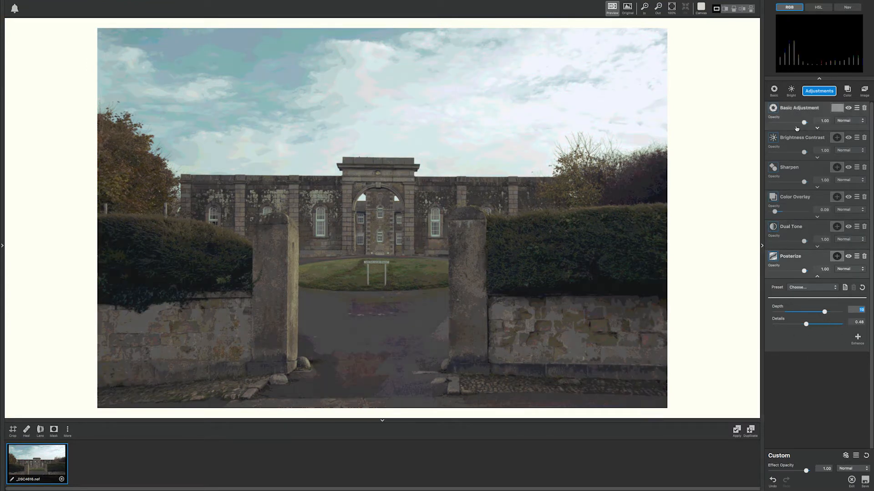
Step: Add a Text adjustment reading "maison" in bold over the driveway
click(819, 90)
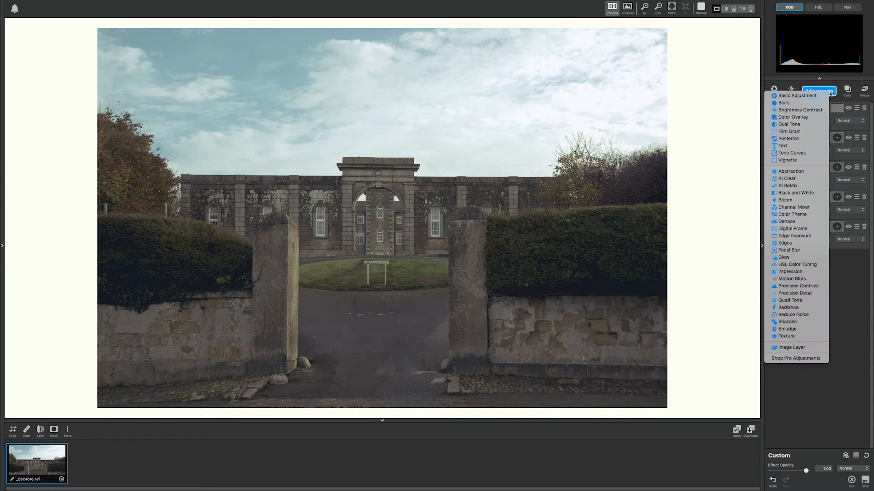
click(796, 146)
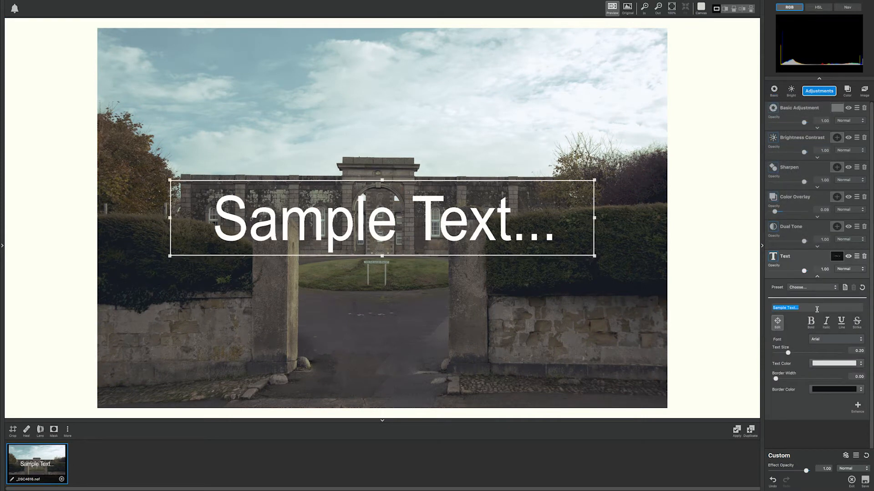
key(BackSpace)
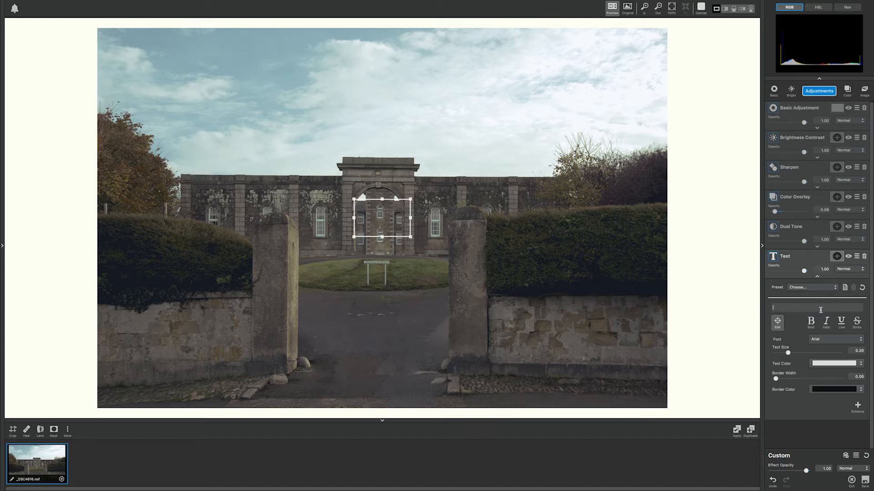
text(maison)
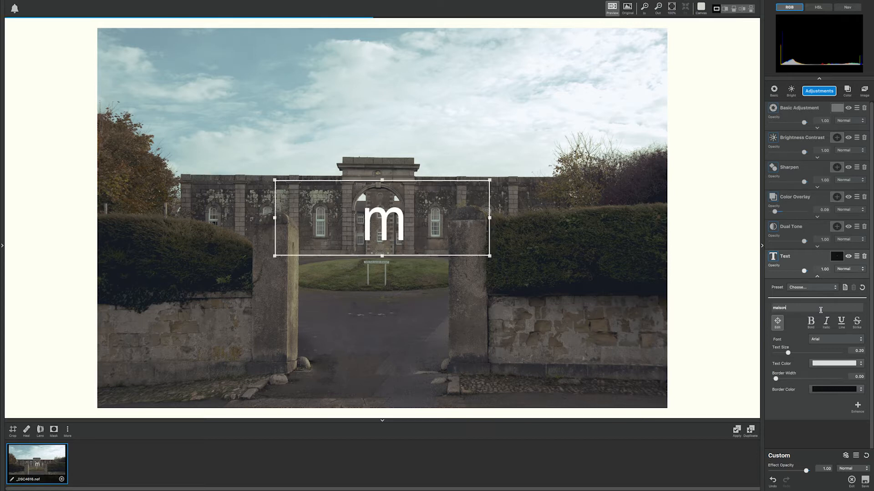
click(811, 323)
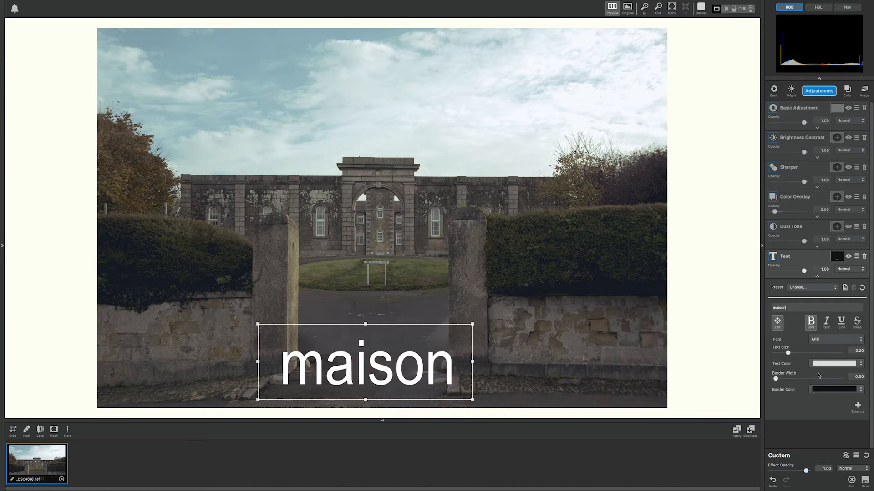
Step: Enlarge the "maison" text to a size of about 0.35 and set its font to Brush Script MT
mouse_move(791, 353)
mouse_down()
mouse_move(817, 354)
mouse_move(801, 355)
mouse_up()
click(833, 339)
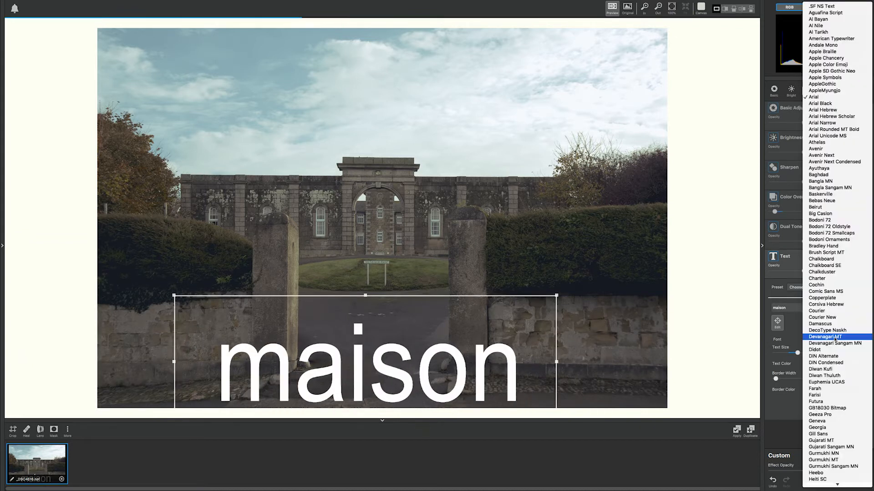
click(826, 254)
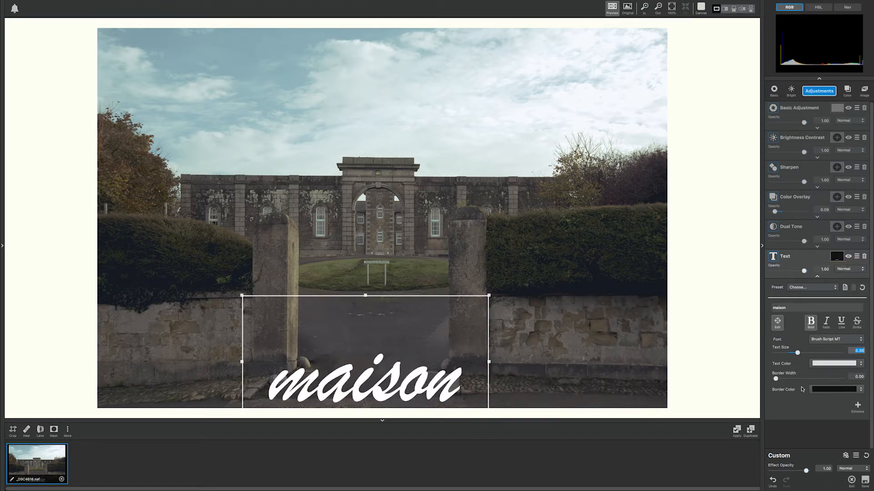
Step: Give the text a border about 0.39 wide and change its font to Bodoni 72 Oldstyle
drag(776, 378, 801, 379)
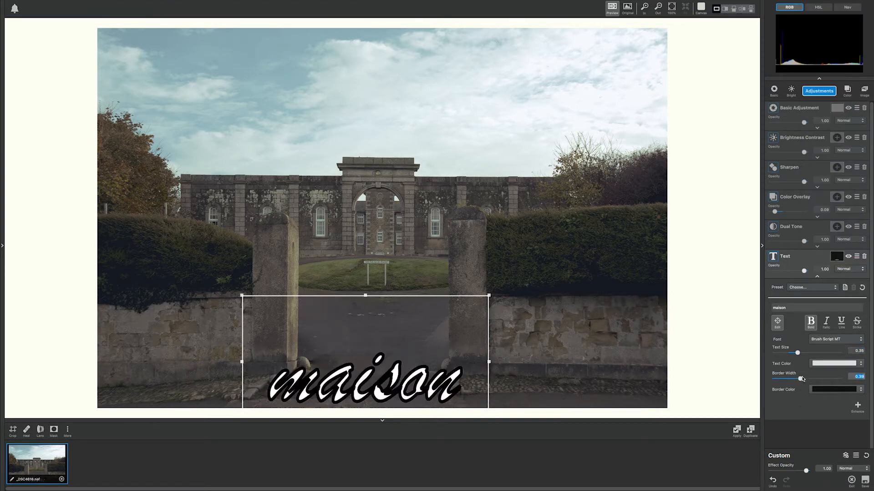
click(836, 340)
click(814, 238)
Step: Try coral and yellow as the text's border color, and settle on blue
click(834, 390)
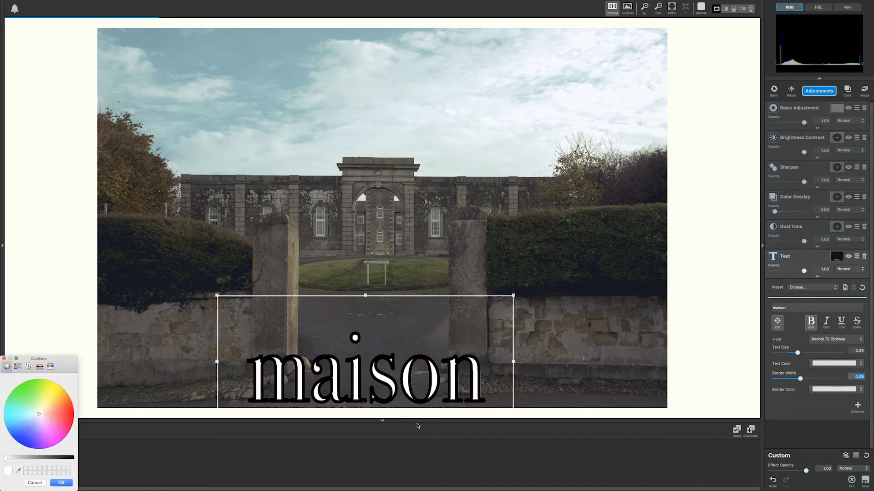
click(55, 411)
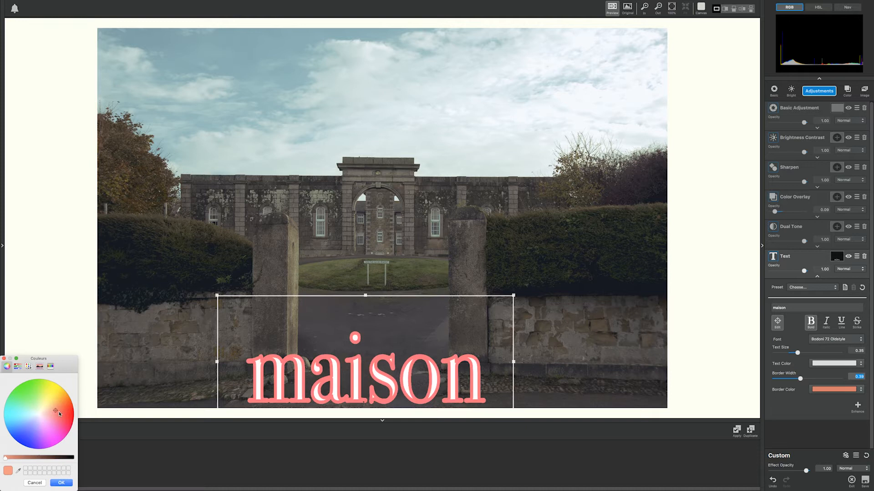
click(51, 398)
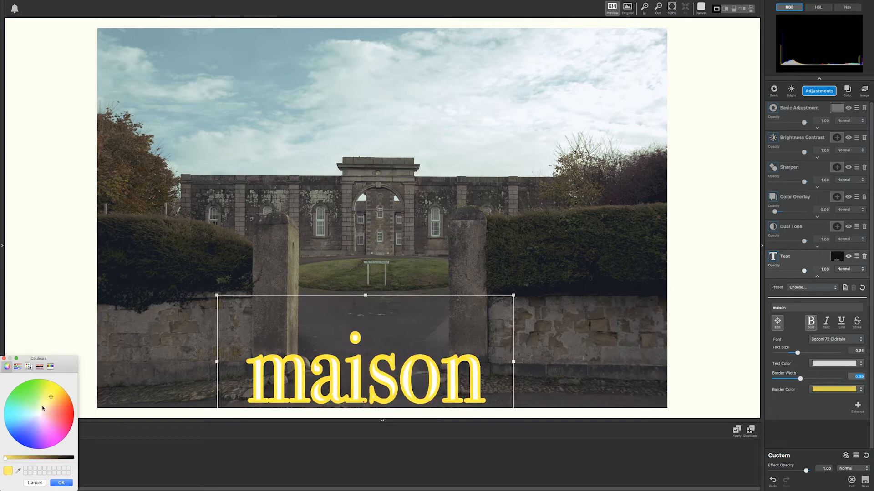
click(26, 429)
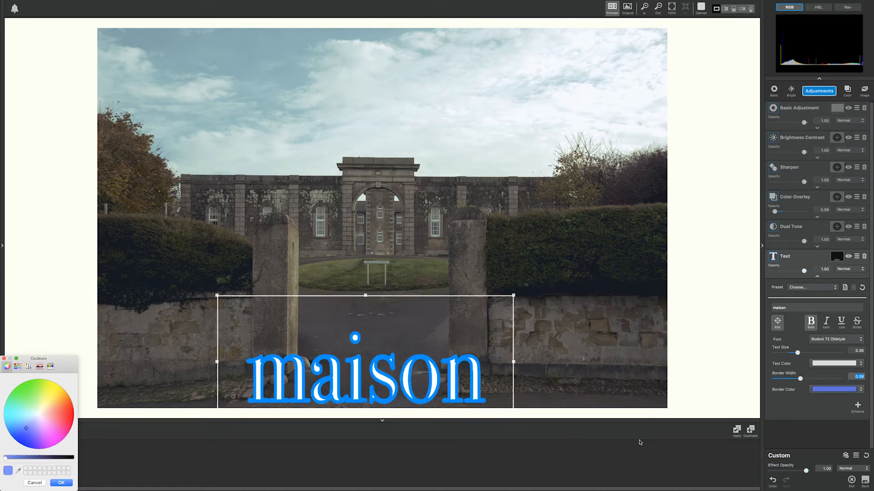
Step: Try yellow as the text fill color and dismiss the color picker
click(818, 367)
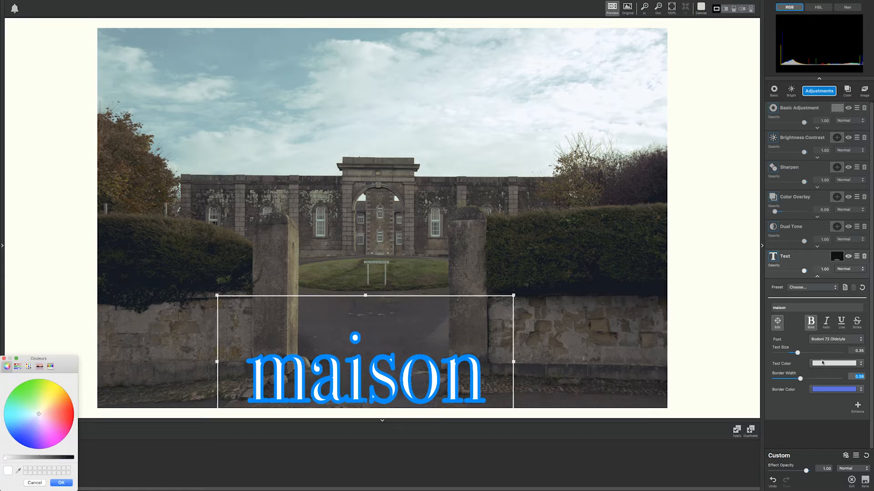
click(824, 365)
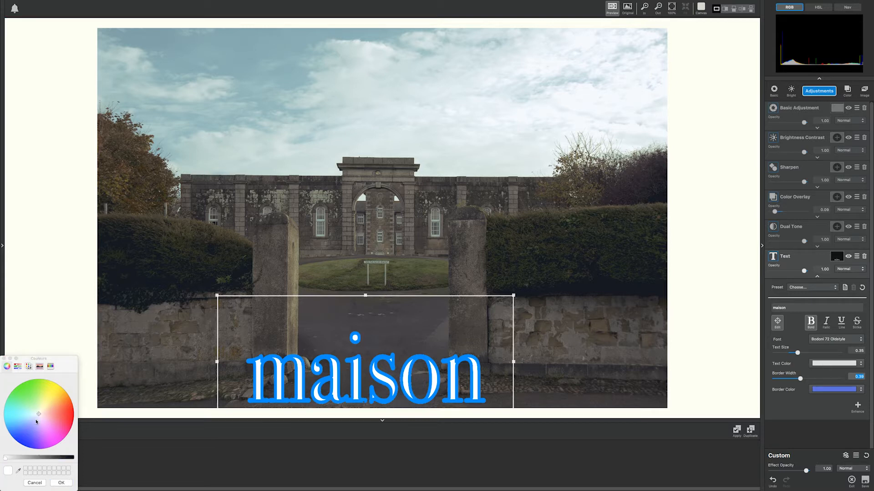
click(52, 390)
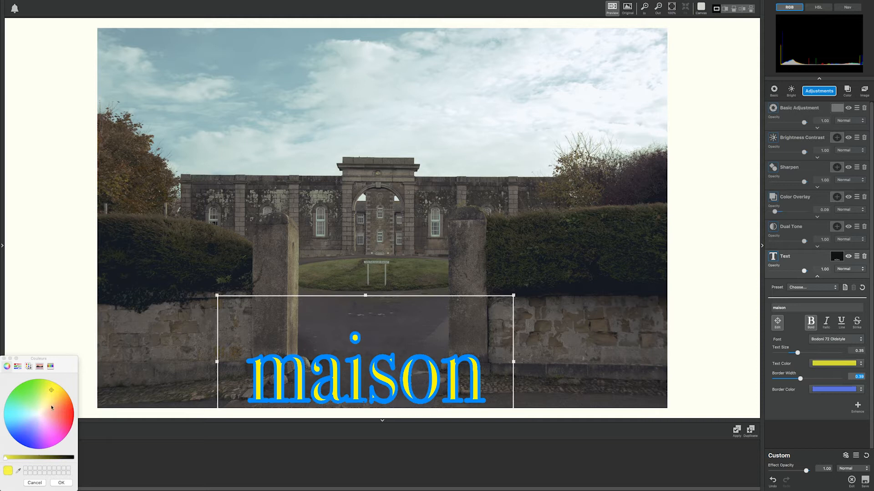
click(4, 359)
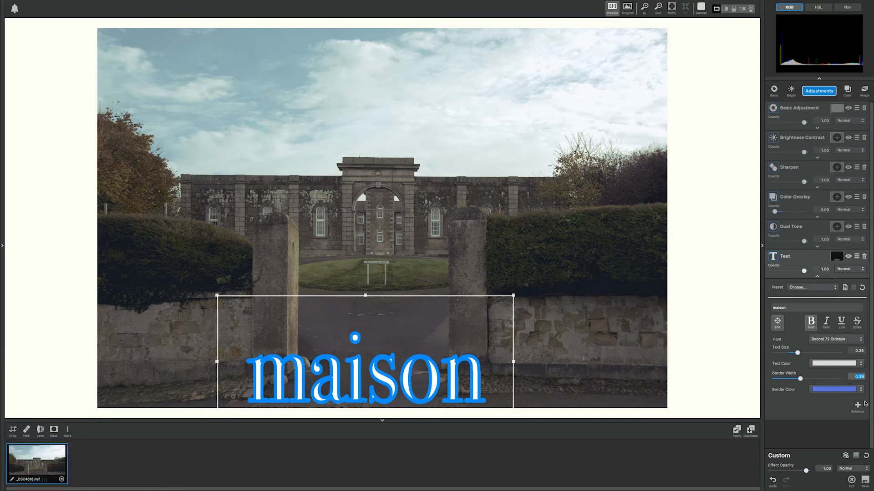
Step: Italicize and underline the "maison" text and move it up to the middle of the photo
click(828, 326)
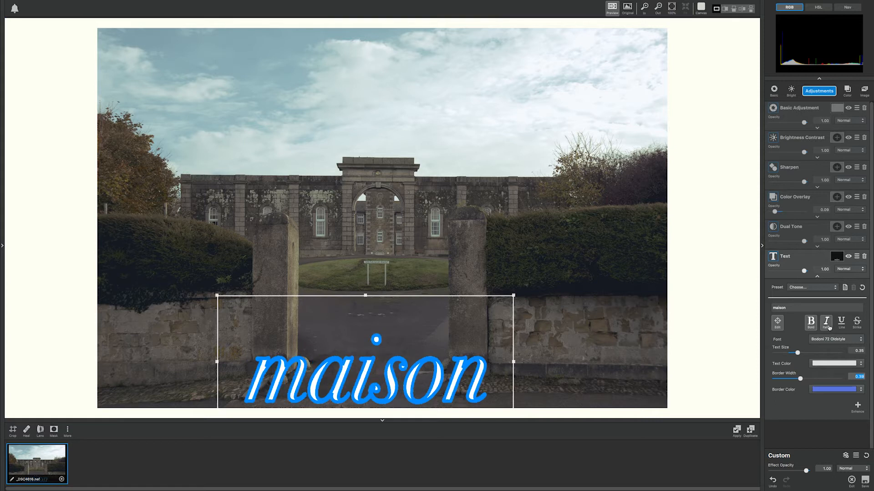
click(841, 324)
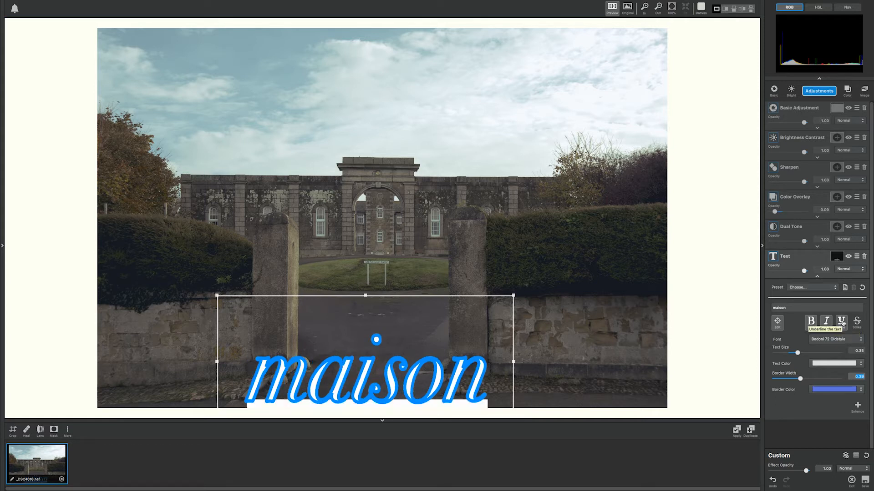
drag(464, 335, 466, 242)
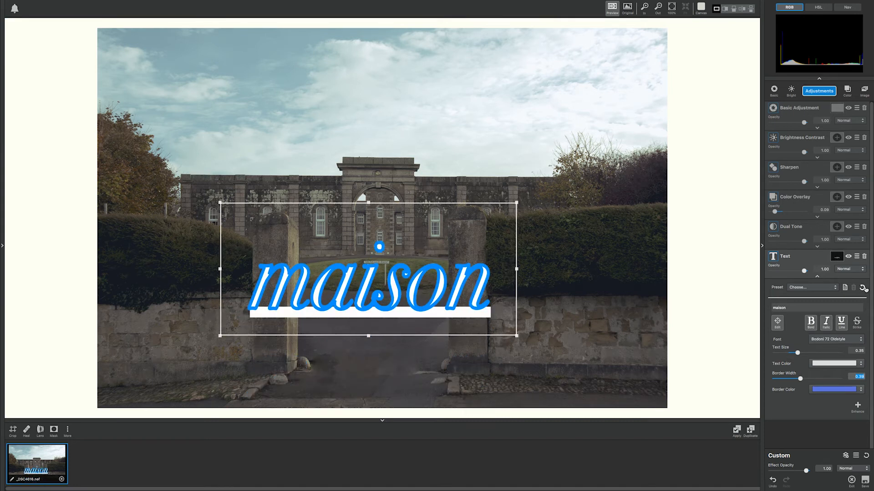
Step: Delete the Text adjustment and add a Tone Curves adjustment in its place
click(865, 257)
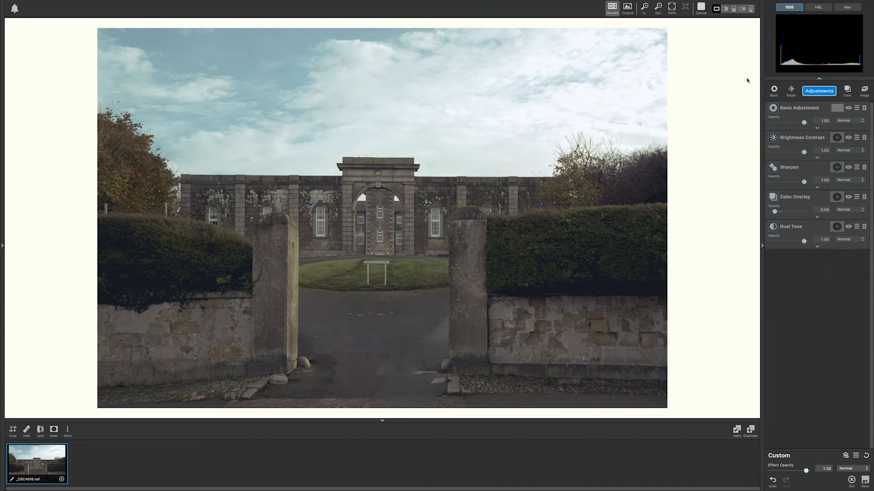
click(823, 93)
click(785, 152)
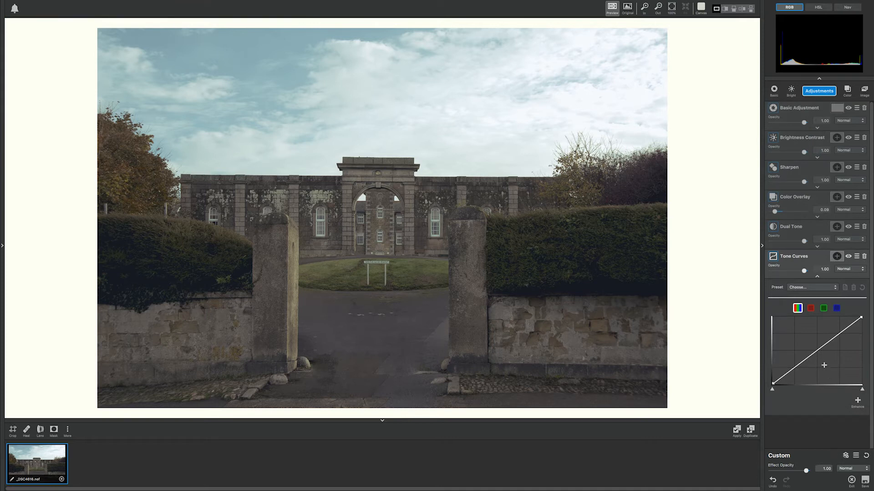
Step: Shape the combined RGB curve into a mild S with shadow, midtone and highlight points
click(815, 352)
click(794, 370)
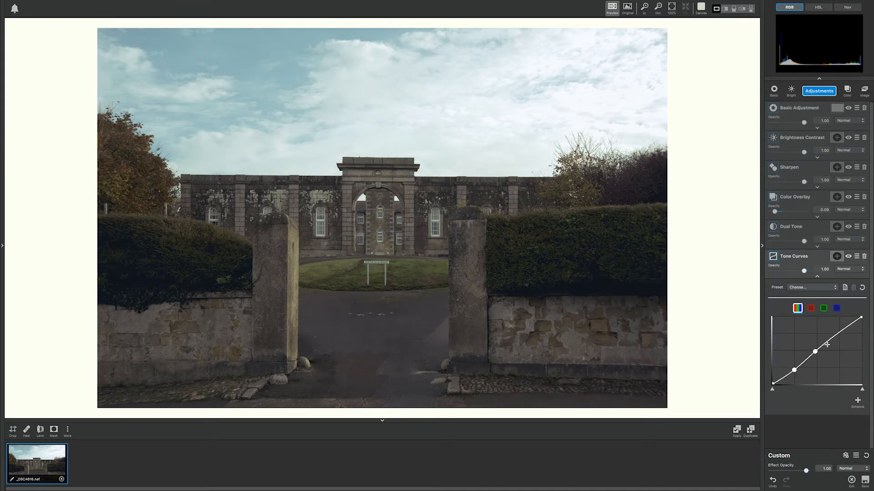
drag(836, 343, 838, 335)
Step: Pull the red channel curve down below the diagonal with a midtone and a highlight point
click(810, 309)
drag(819, 348, 822, 352)
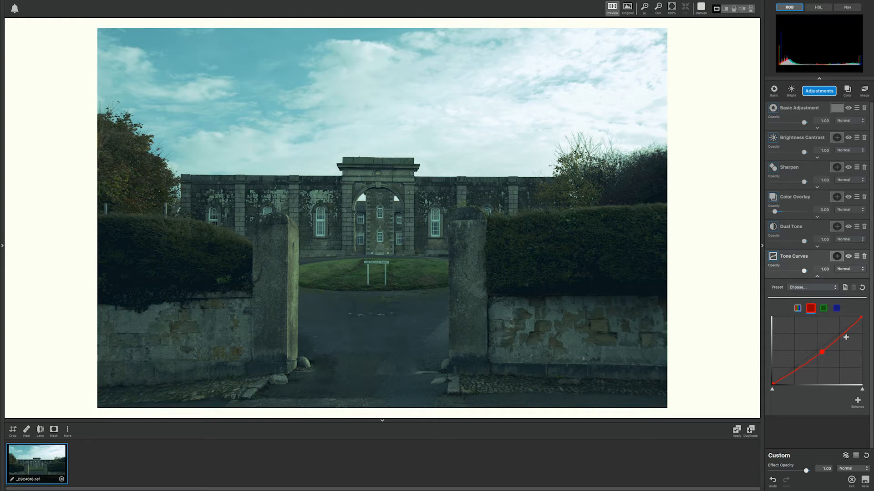
drag(821, 352, 849, 332)
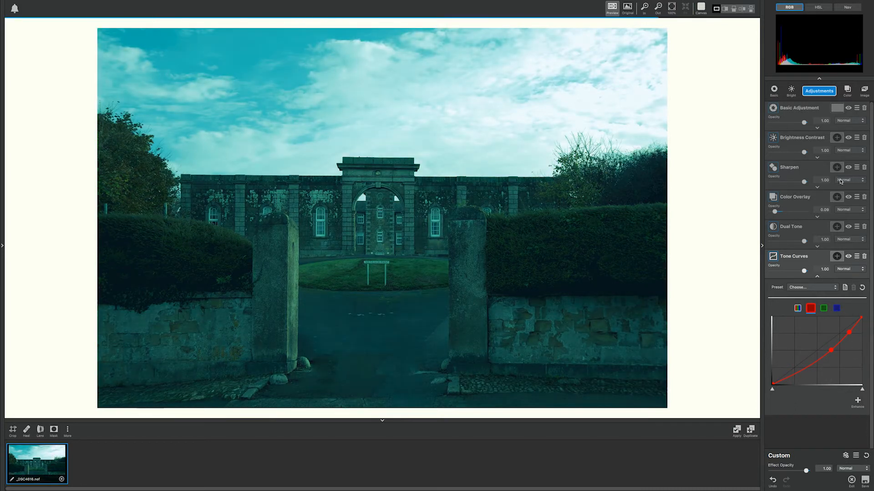
Step: Show the HSL histogram and move the red curve's points back close to the diagonal
click(821, 10)
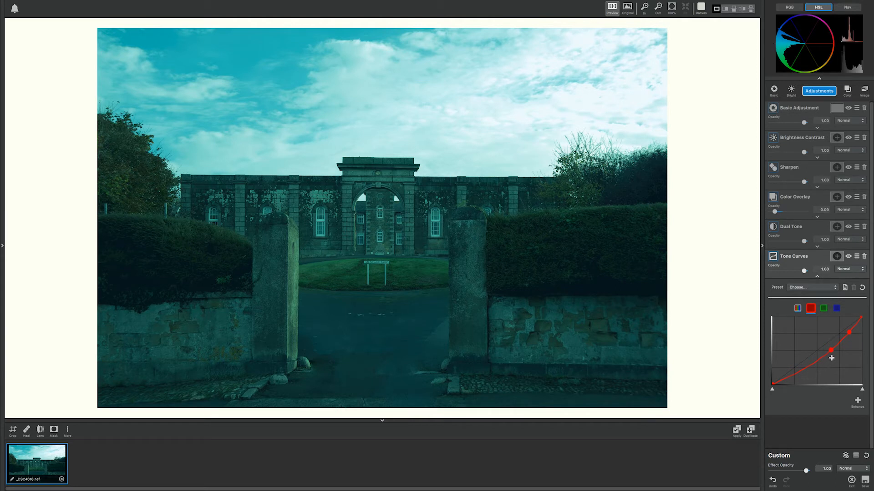
drag(831, 352, 847, 330)
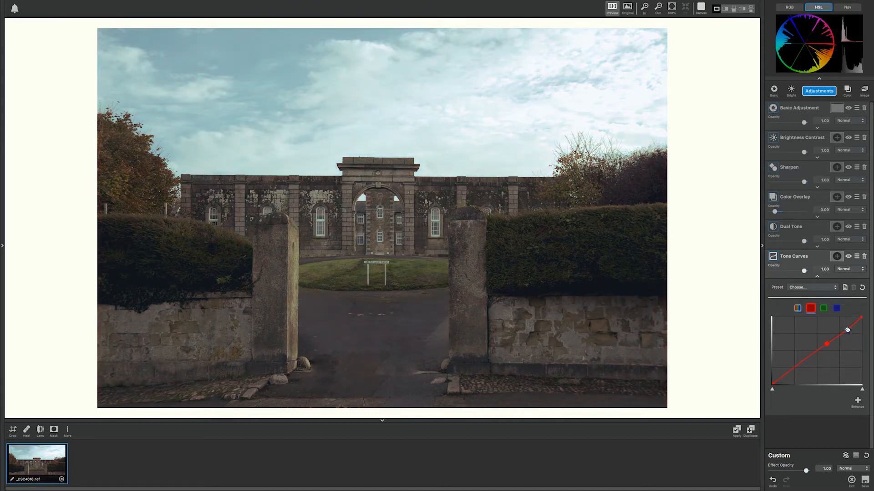
Step: Lower the green curve's shadows slightly, then raise the blue curve's upper midtones while holding down its highlights and shadows
click(823, 309)
drag(822, 346, 794, 371)
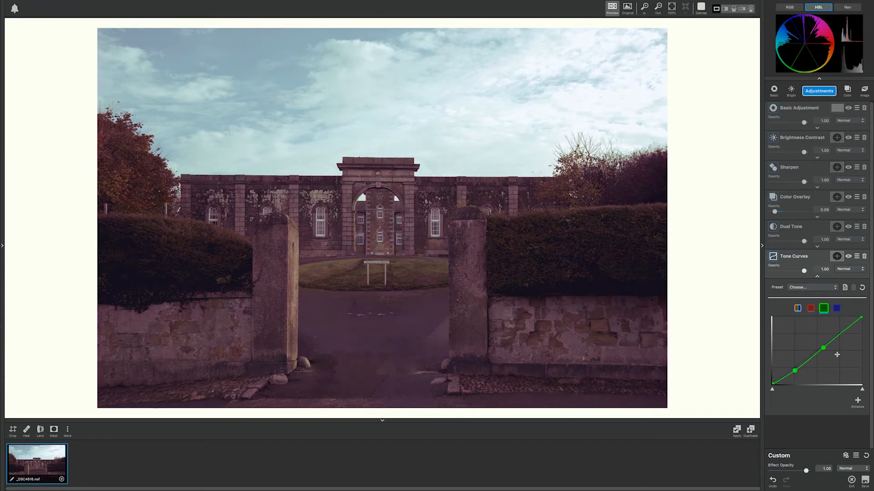
click(837, 309)
click(816, 349)
drag(837, 335, 837, 330)
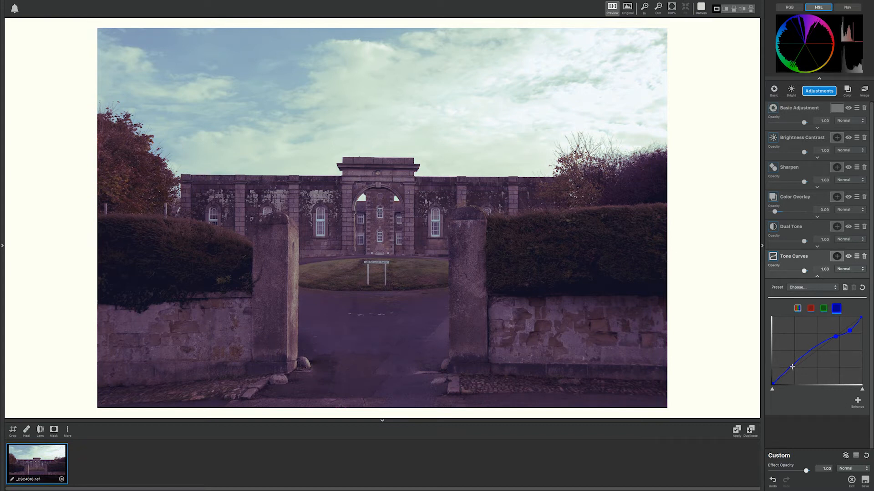
drag(795, 364, 793, 367)
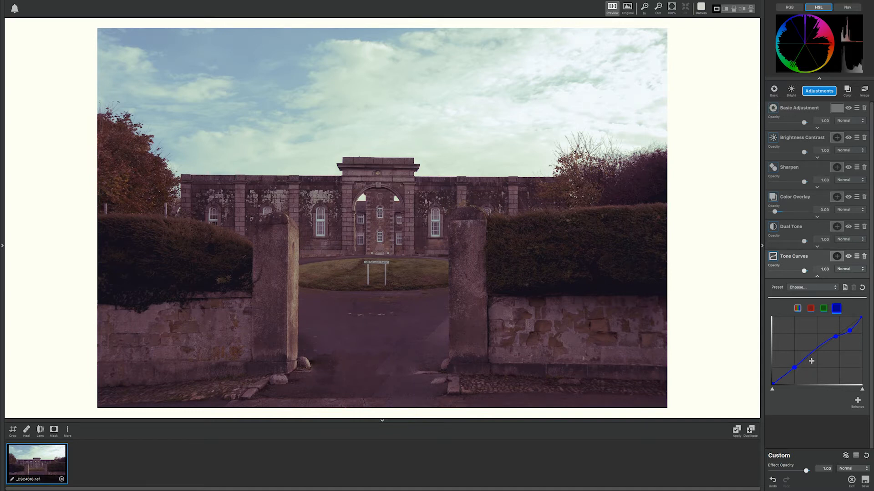
Step: Add a Vignette adjustment with strength raised to about 0.84 and size reduced to about 0.53
click(818, 91)
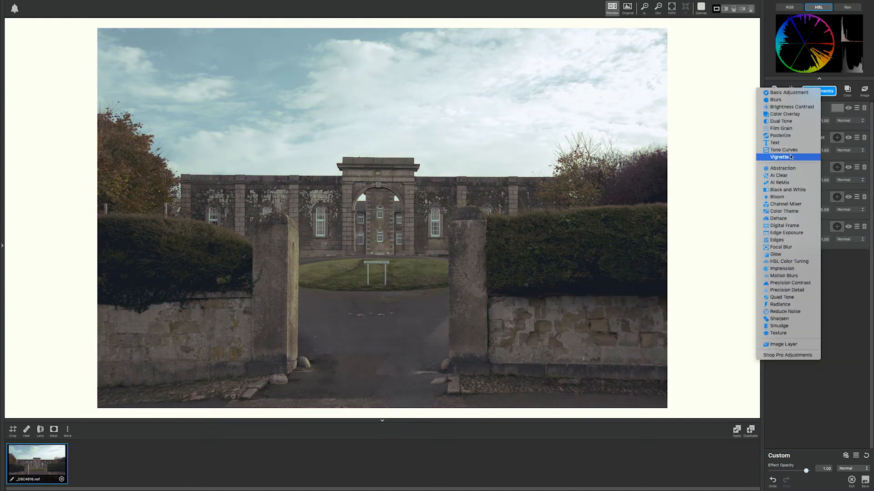
click(791, 157)
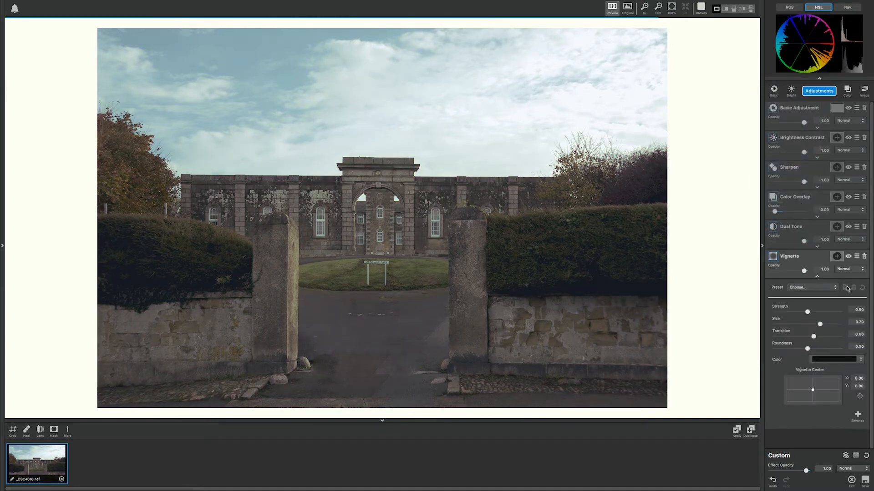
mouse_move(807, 312)
mouse_down()
mouse_move(795, 312)
mouse_move(829, 313)
mouse_move(828, 325)
mouse_move(809, 325)
mouse_up()
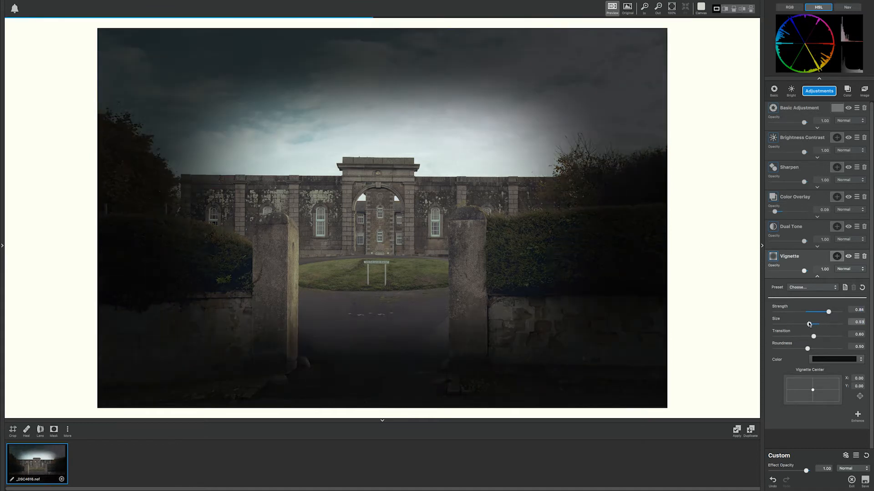
Step: Raise the vignette's transition to 1.00 and its roundness to about 0.73
drag(813, 337, 838, 336)
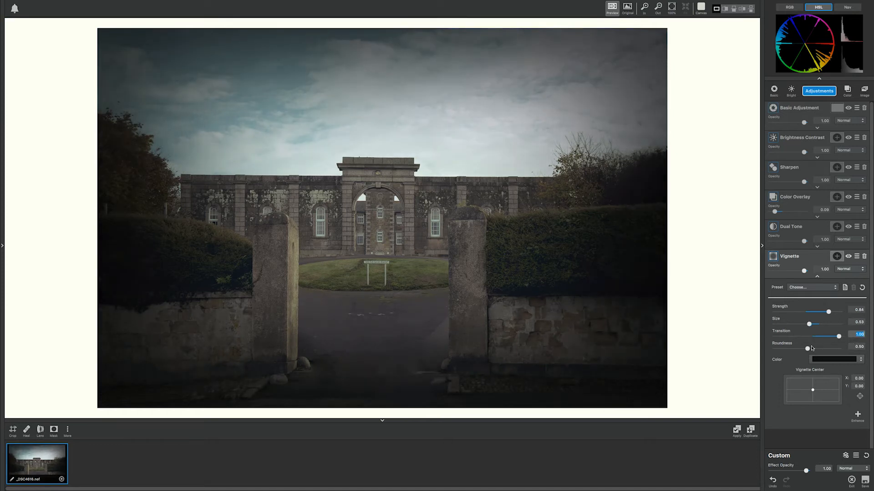
drag(808, 349, 821, 348)
Step: Try several vignette center positions around the photo, including the building's left and right sides and the upper-left sky
mouse_move(817, 389)
mouse_down()
mouse_move(830, 385)
mouse_move(829, 396)
mouse_up()
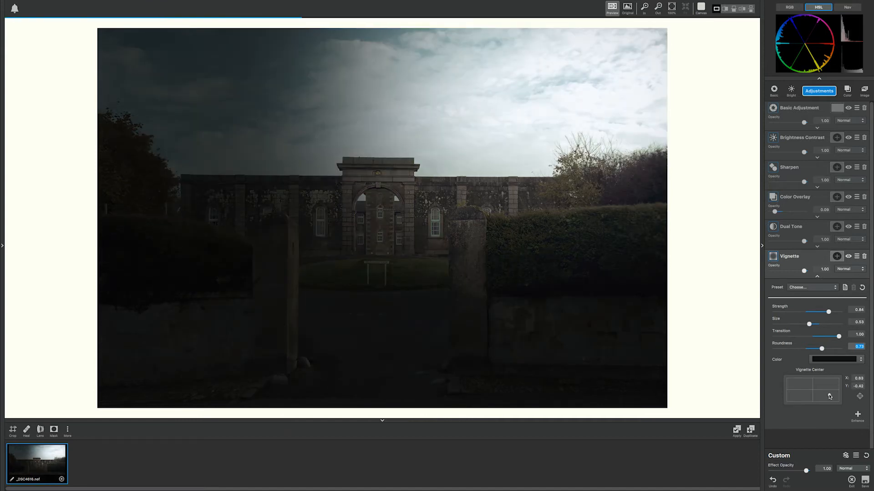
click(816, 395)
click(819, 394)
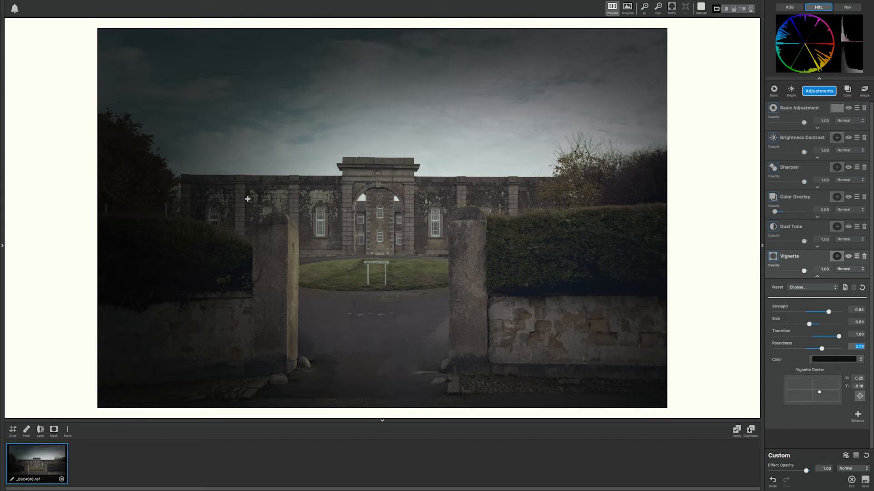
click(214, 199)
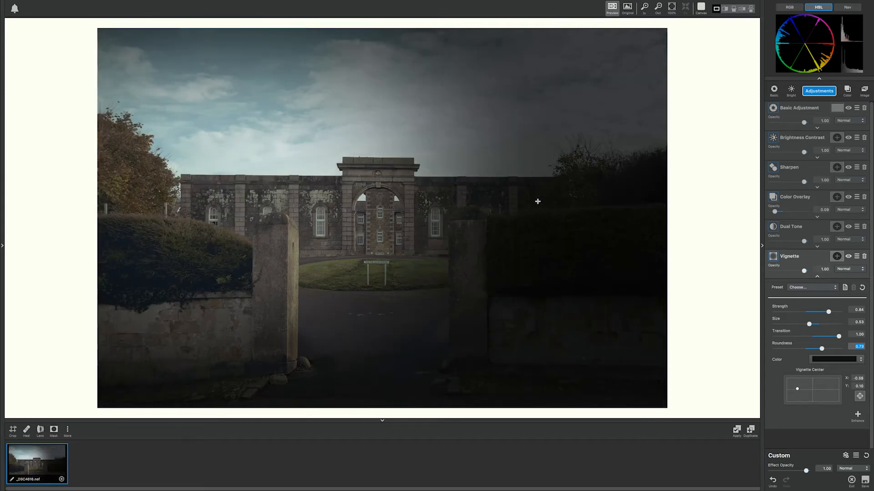
click(537, 201)
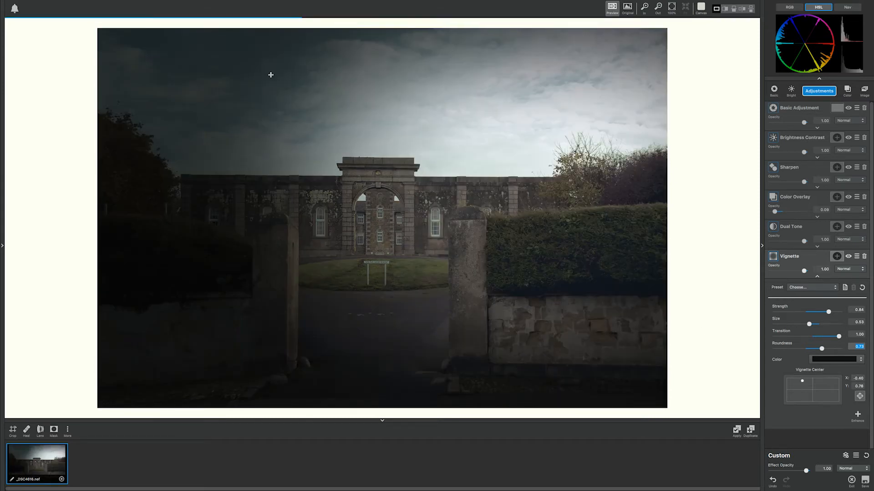
click(272, 75)
Step: Reduce the vignette's strength to about 0.62 and center it on the archway in the middle of the photo
click(815, 312)
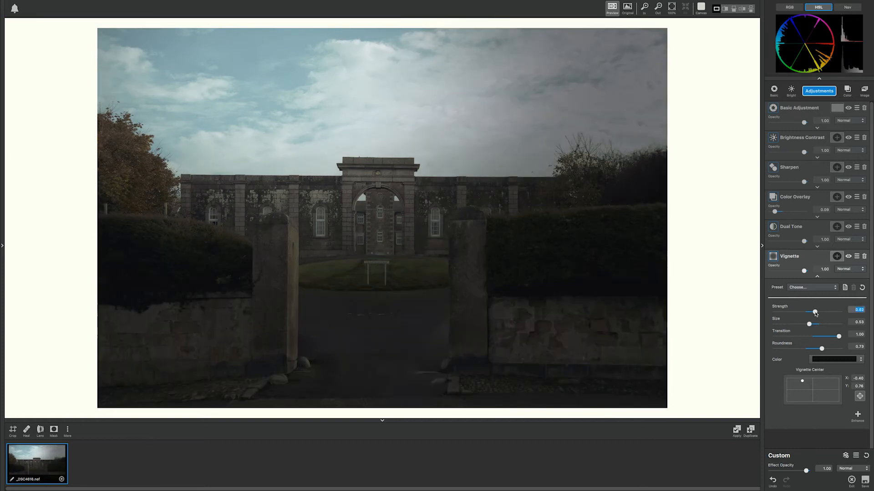
click(385, 226)
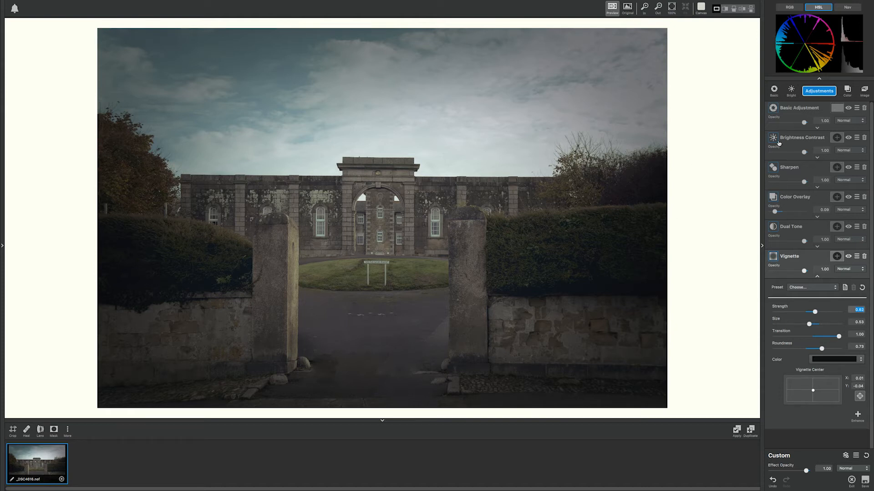
click(826, 90)
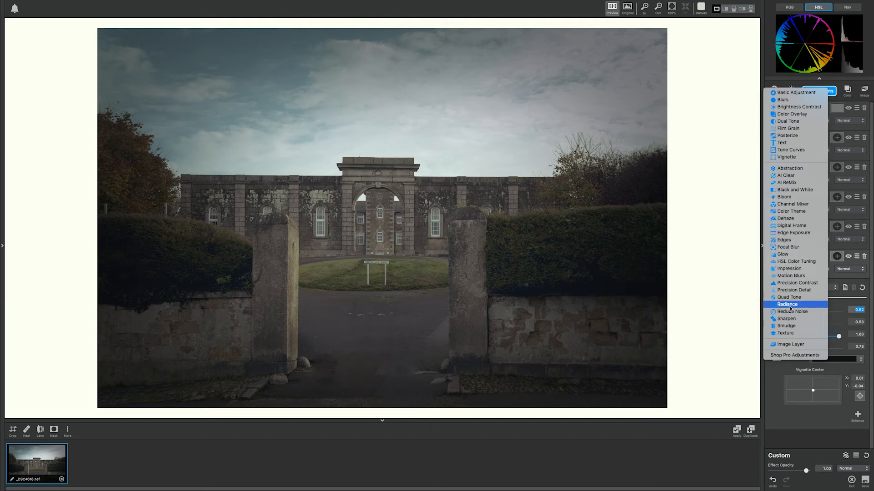
click(769, 419)
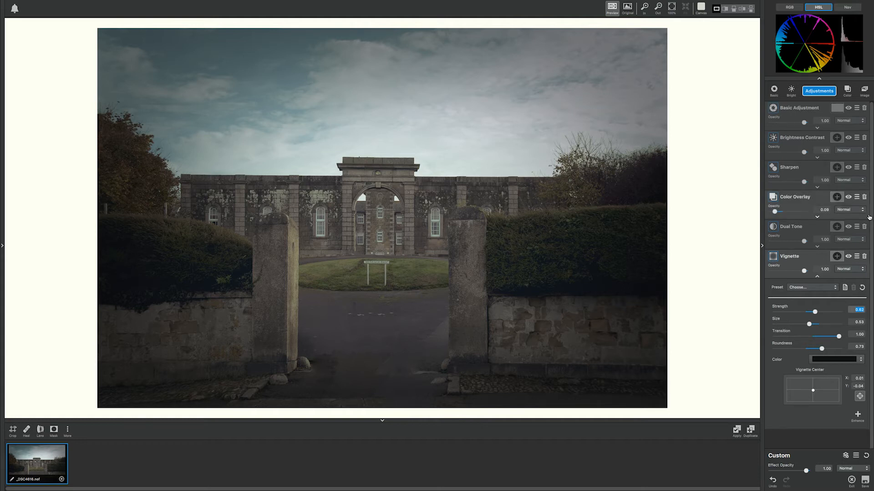
click(817, 247)
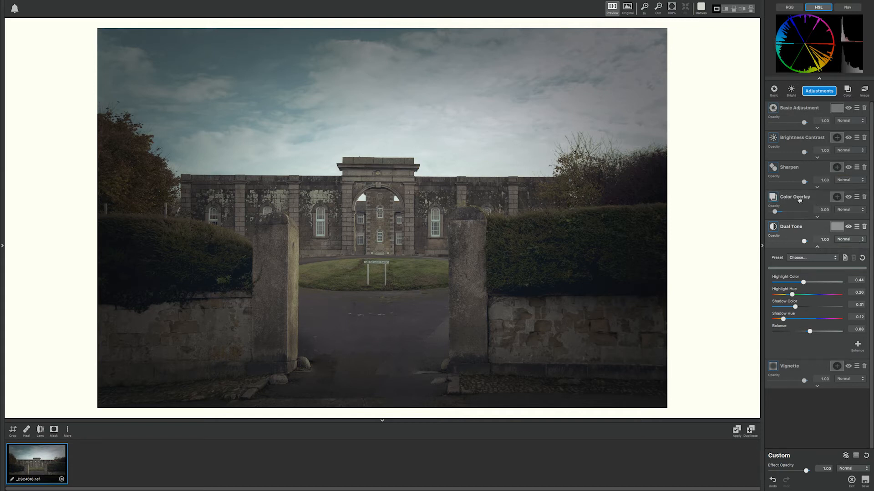
Step: Add a luminosity mask to the Color Overlay adjustment with luminosity about 0.77 and range about 0.16
click(836, 197)
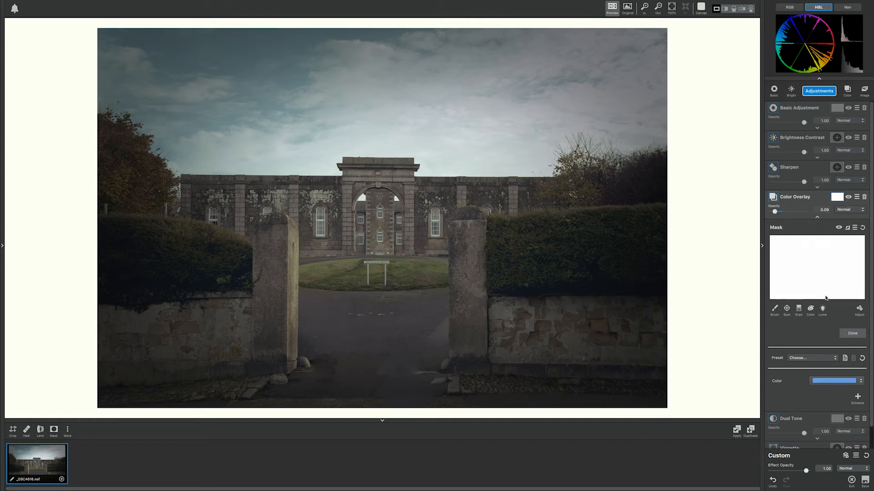
click(822, 310)
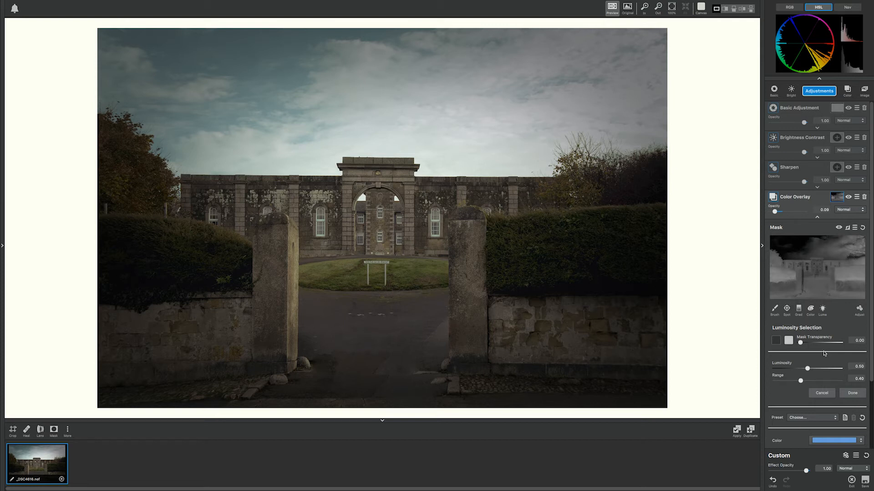
click(808, 370)
mouse_move(810, 369)
mouse_down()
mouse_move(828, 367)
mouse_move(797, 370)
mouse_up()
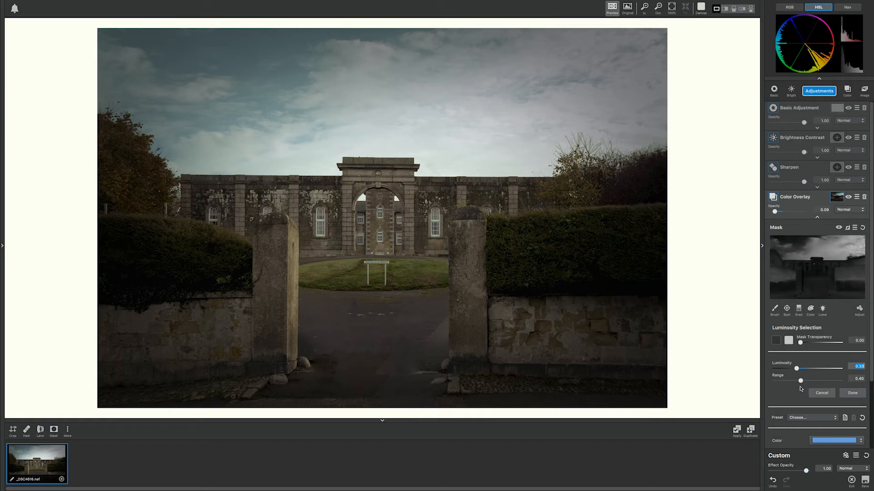
mouse_move(800, 382)
mouse_down()
mouse_move(782, 382)
mouse_move(836, 379)
mouse_move(787, 381)
mouse_up()
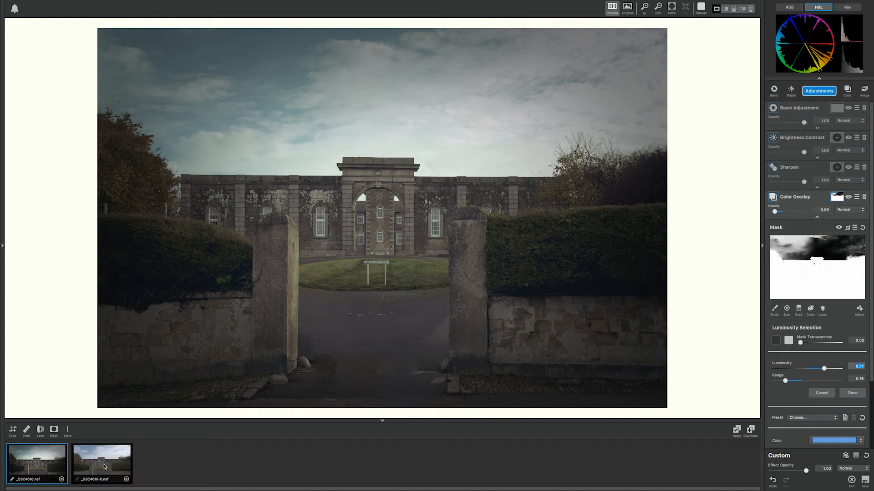
Step: Open the duplicated photo _DSC4616-0.nef and delete its Vignette and Color Overlay adjustments
click(106, 465)
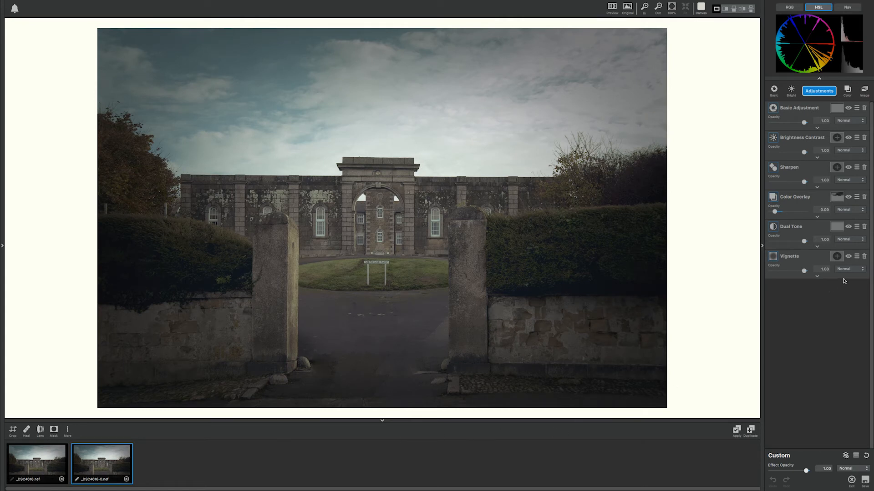
click(865, 257)
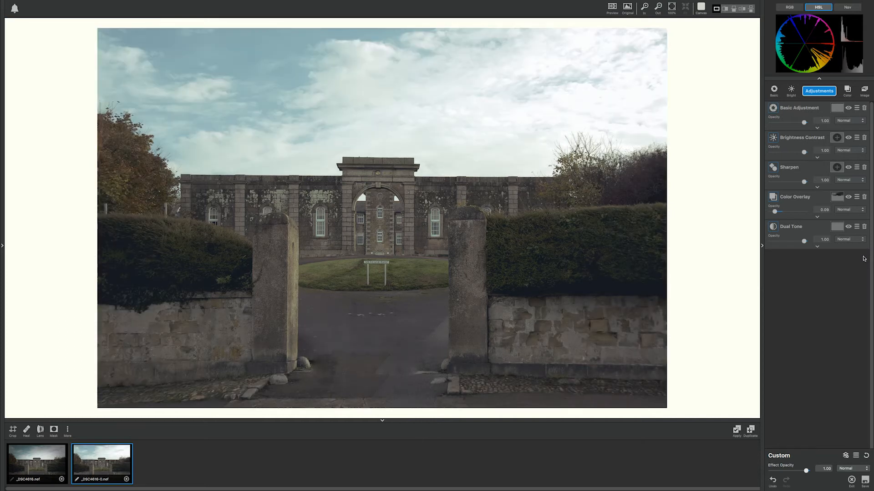
click(864, 199)
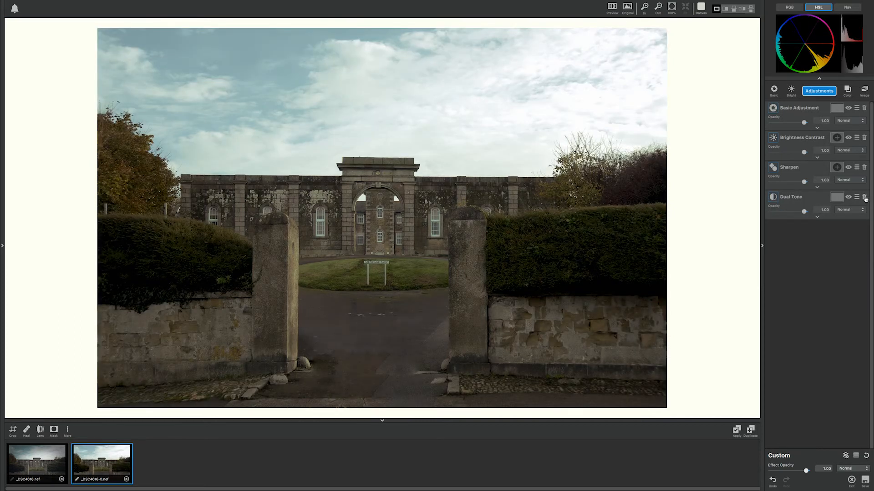
Step: Return to the original photo, add an Image Layer adjustment and load the duplicated photo into it
click(25, 464)
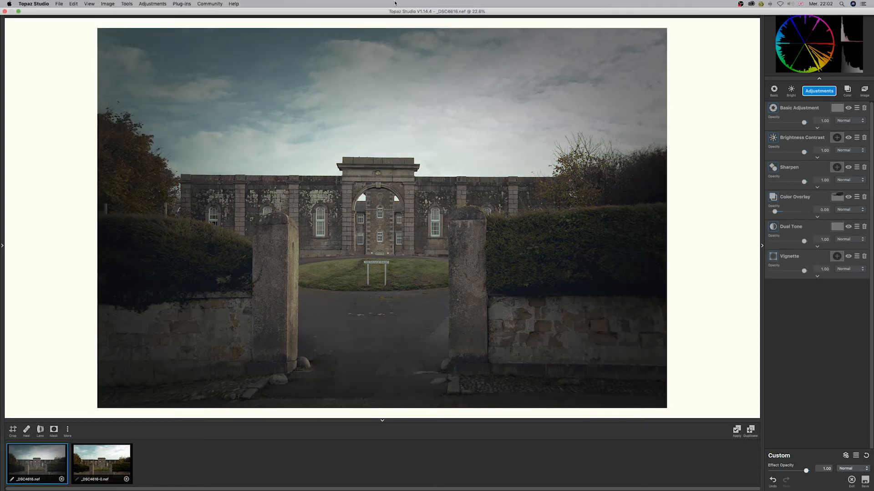
click(819, 91)
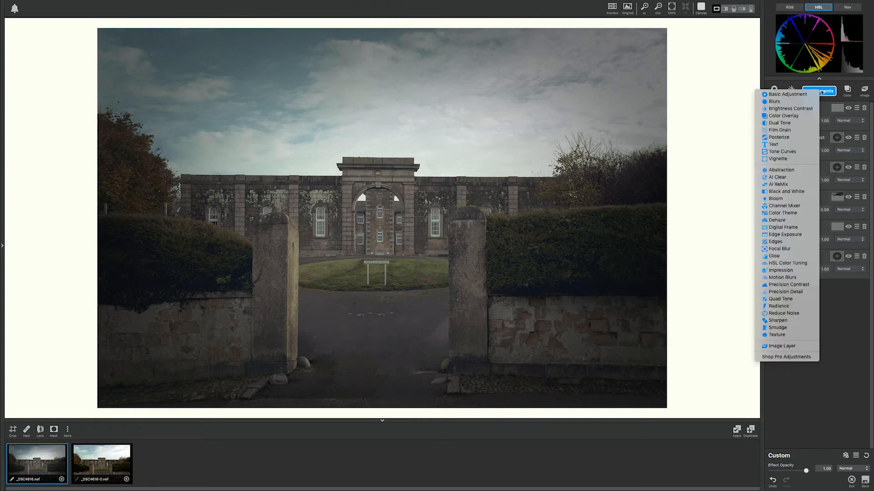
click(788, 347)
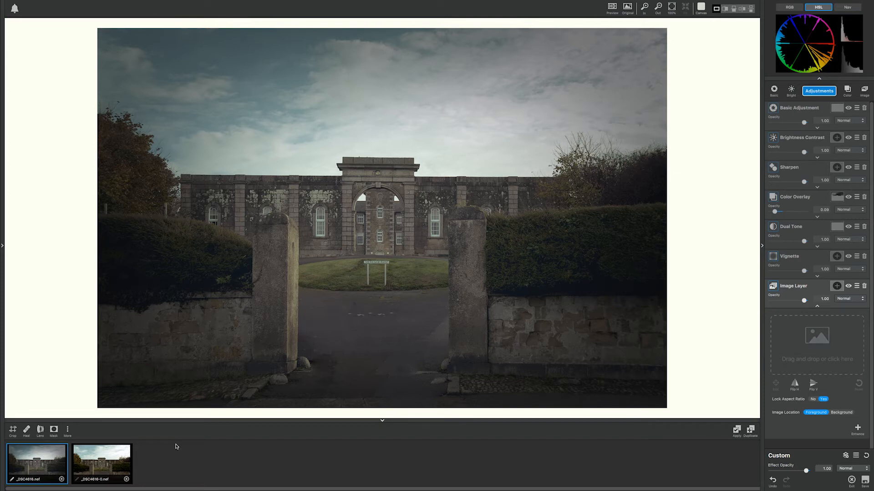
drag(98, 467, 813, 342)
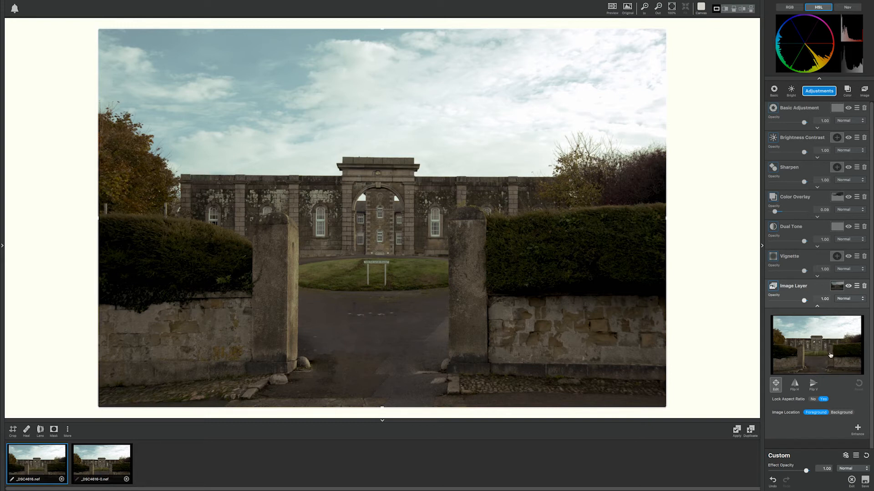
Step: Try lower opacities on the image layer, flip it horizontally and set its opacity to 1.00
click(785, 300)
click(794, 301)
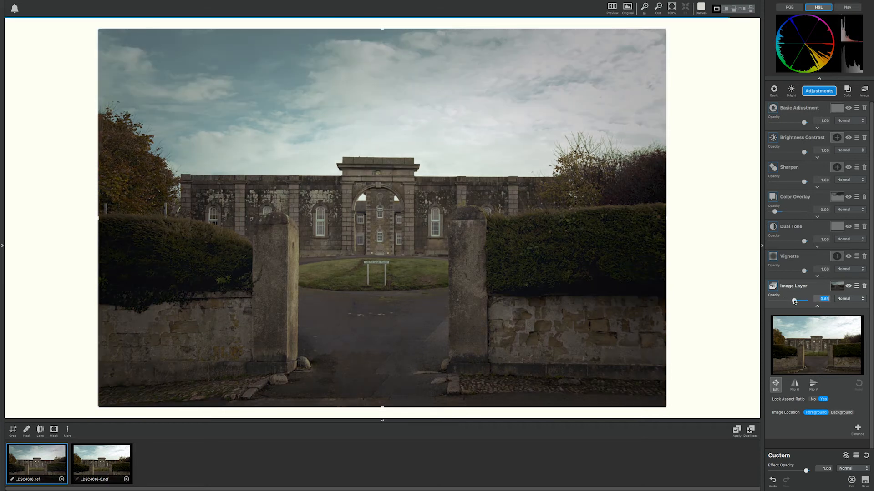
drag(794, 301, 803, 300)
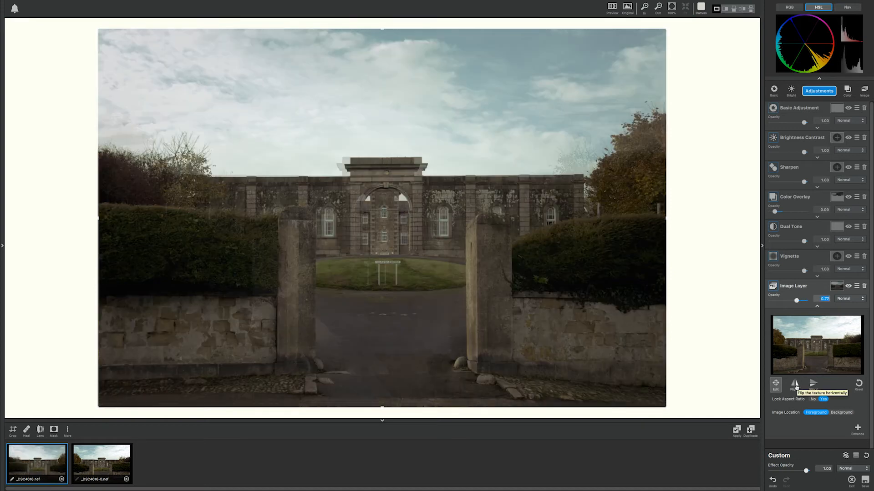
drag(796, 301, 805, 301)
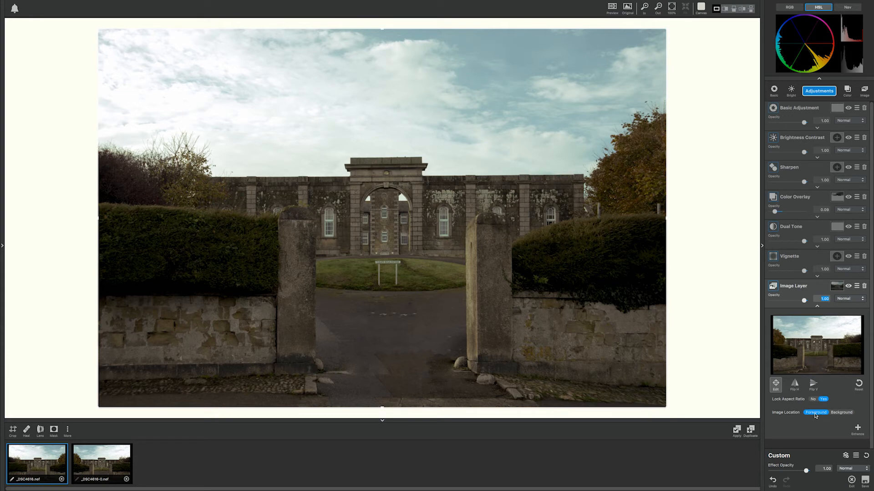
Step: Brush the image layer's mask to hide the layer over the central archway, both gate pillars and the upper-right sky
click(836, 285)
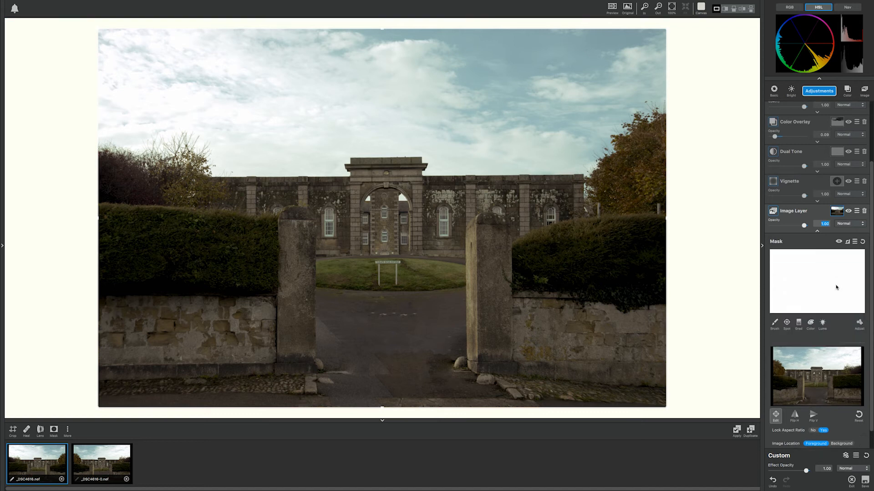
click(774, 278)
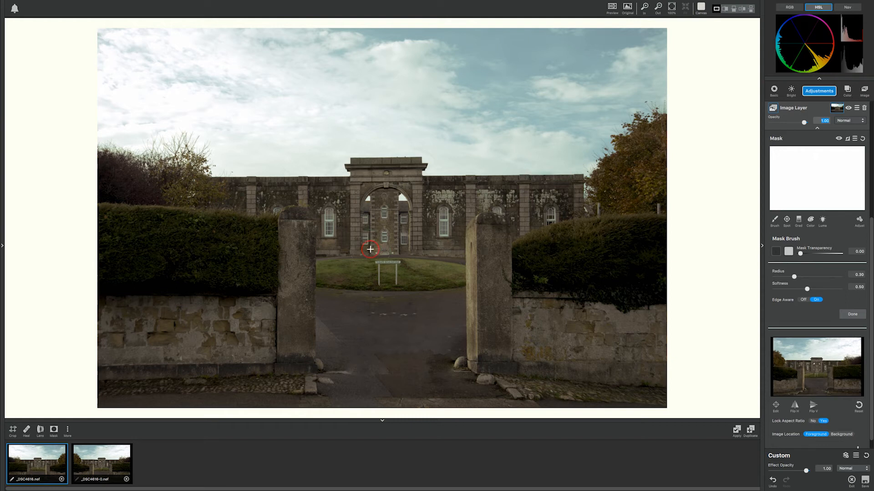
mouse_move(388, 176)
mouse_down()
mouse_move(367, 179)
mouse_move(377, 247)
mouse_move(401, 168)
mouse_move(366, 170)
mouse_move(357, 248)
mouse_move(409, 155)
mouse_move(372, 164)
mouse_move(332, 216)
mouse_up()
drag(334, 170, 352, 167)
drag(420, 163, 416, 170)
drag(348, 157, 341, 152)
mouse_move(301, 216)
mouse_down()
mouse_move(324, 339)
mouse_move(313, 354)
mouse_move(311, 205)
mouse_move(309, 324)
mouse_move(296, 337)
mouse_move(294, 239)
mouse_move(302, 351)
mouse_move(291, 392)
mouse_move(299, 363)
mouse_move(304, 369)
mouse_move(289, 240)
mouse_move(297, 230)
mouse_move(304, 305)
mouse_up()
mouse_move(493, 213)
mouse_down()
mouse_move(485, 312)
mouse_move(470, 357)
mouse_up()
mouse_move(468, 211)
mouse_down()
mouse_move(468, 301)
mouse_move(476, 351)
mouse_up()
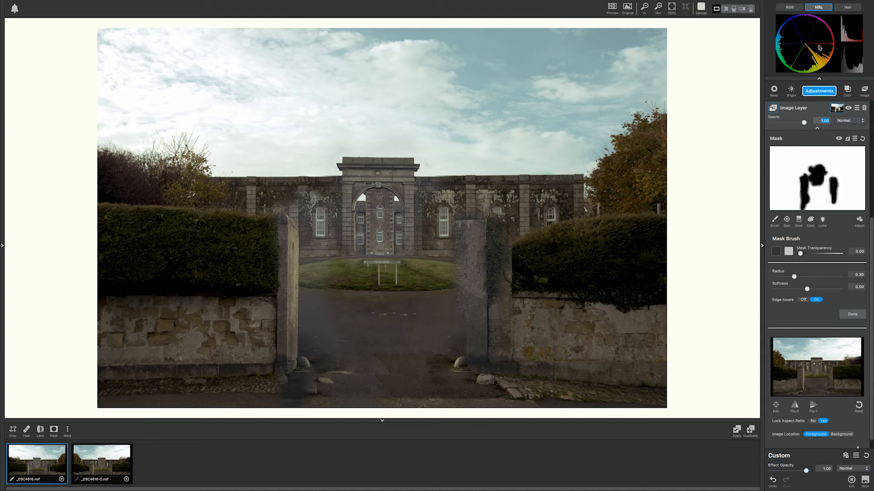
mouse_move(654, 37)
mouse_down()
mouse_move(598, 70)
mouse_move(455, 46)
mouse_move(681, 72)
mouse_move(490, 78)
mouse_move(392, 46)
mouse_move(650, 72)
mouse_move(452, 70)
mouse_move(679, 85)
mouse_move(569, 133)
mouse_move(491, 98)
mouse_move(581, 76)
mouse_up()
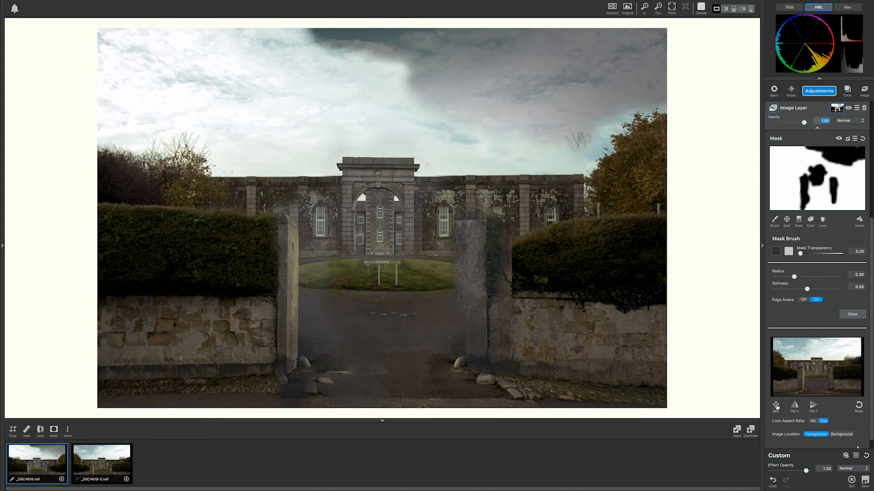
Step: Scale the image layer down to a small picture and place it upright on the stone wall right of the gate
click(776, 406)
drag(633, 348, 598, 350)
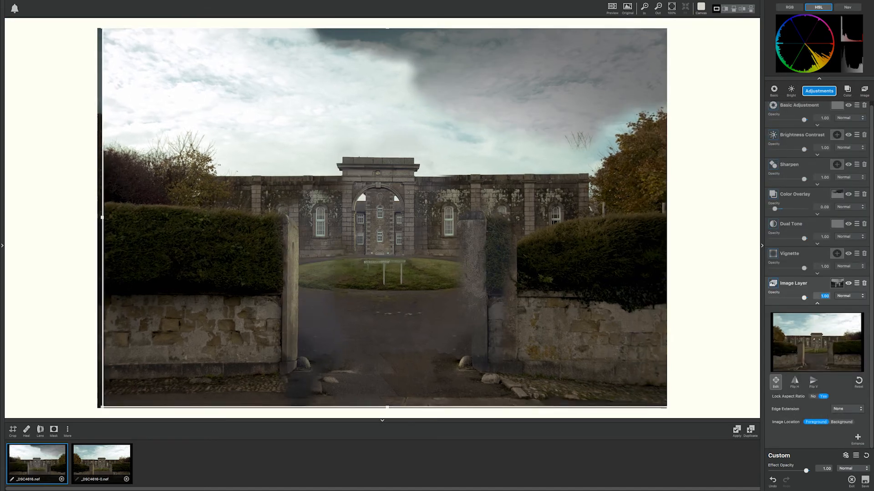
drag(666, 407, 435, 222)
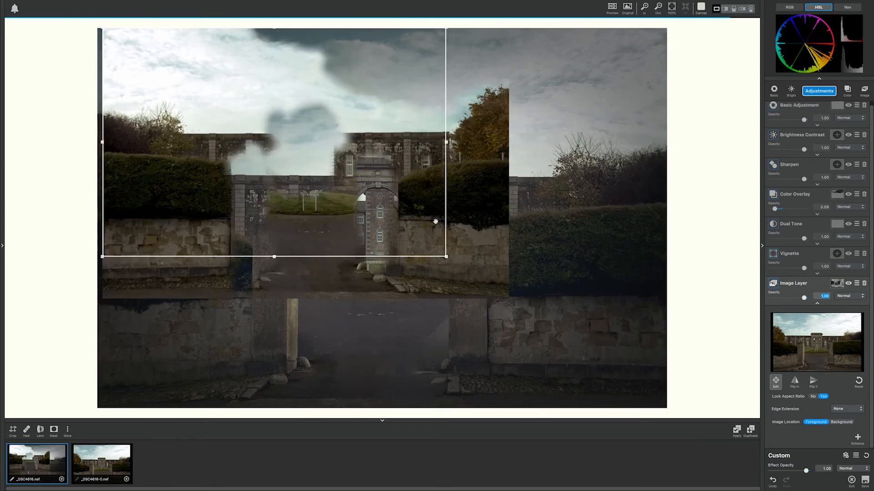
drag(320, 144, 452, 224)
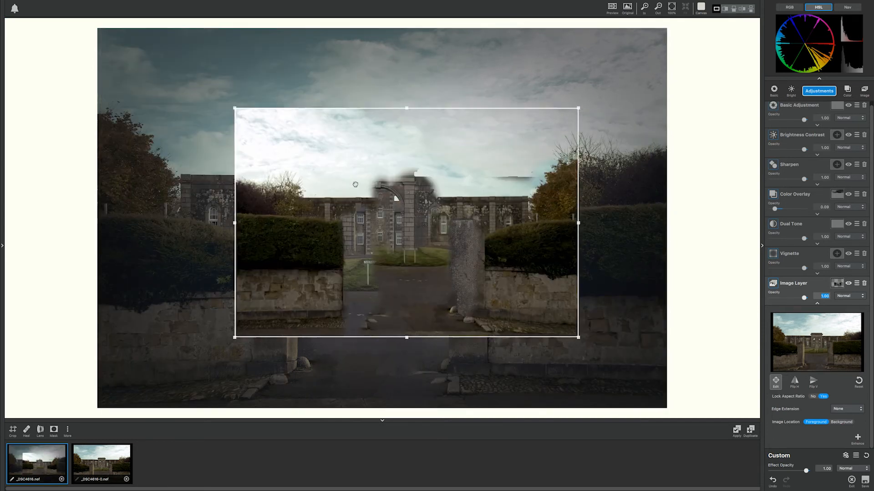
drag(235, 107, 395, 215)
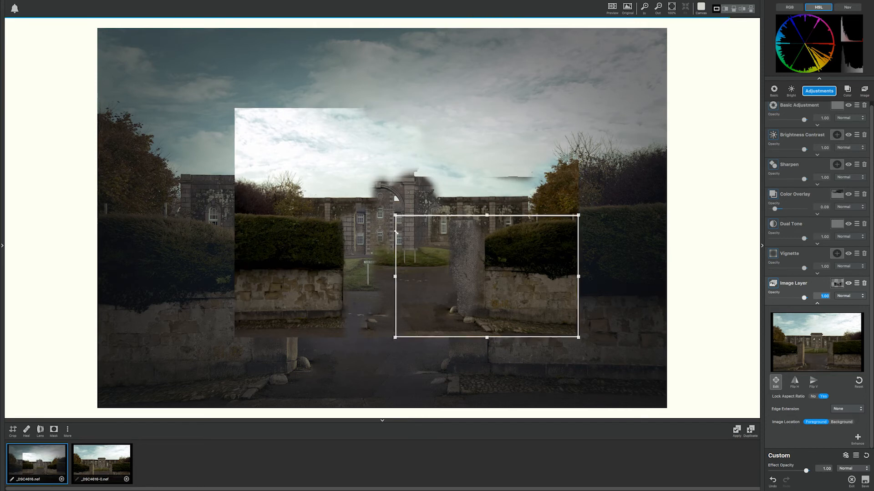
drag(474, 281, 395, 298)
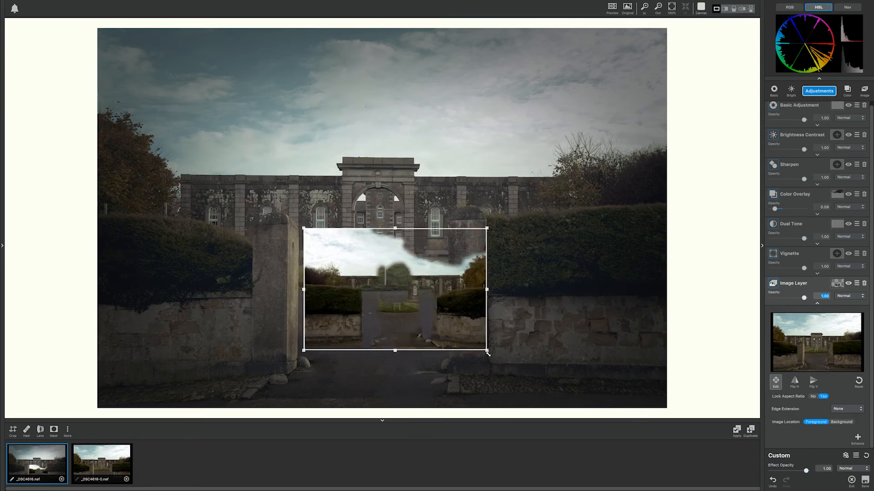
drag(486, 351, 601, 339)
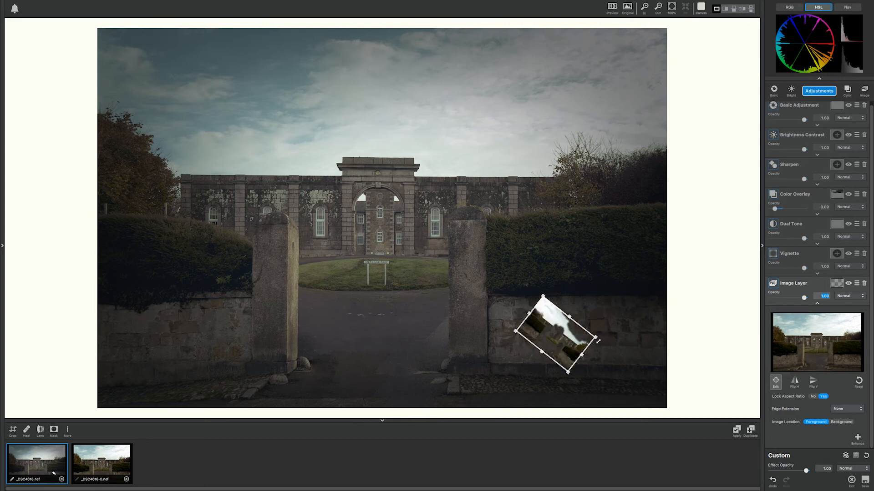
key(Escape)
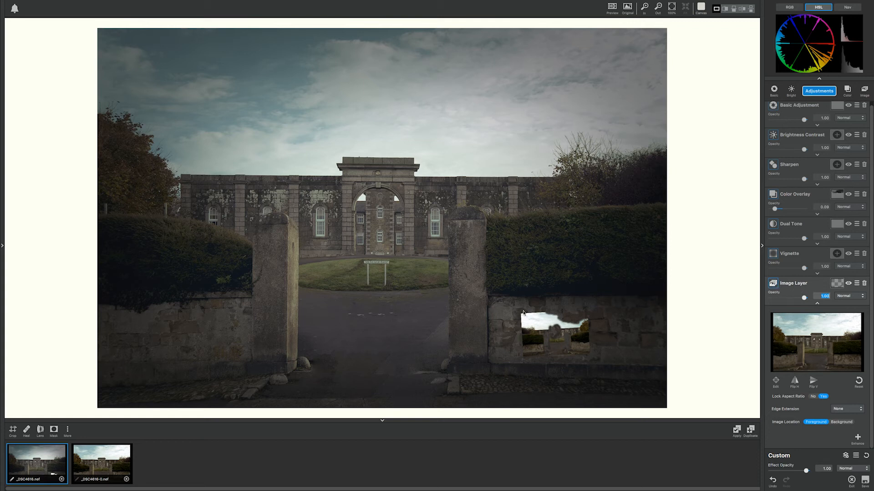
Step: Lower the image layer's opacity to 0.67 and show the RGB histogram
click(793, 298)
click(785, 298)
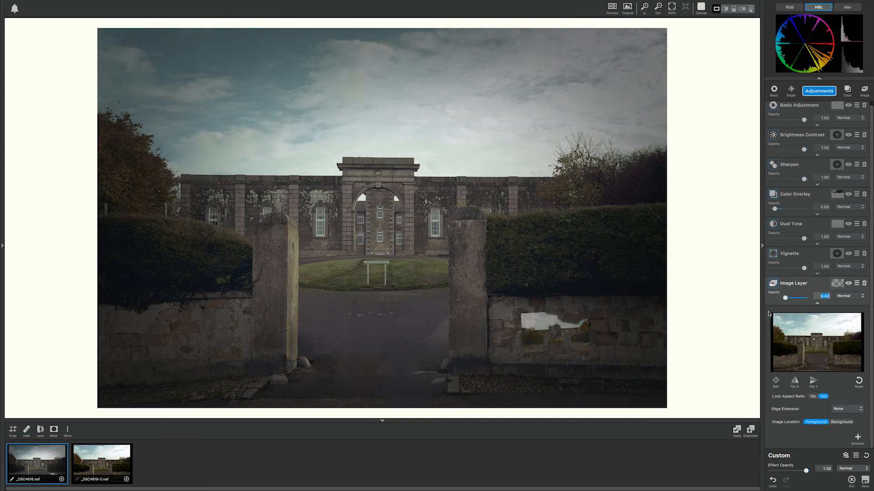
click(792, 298)
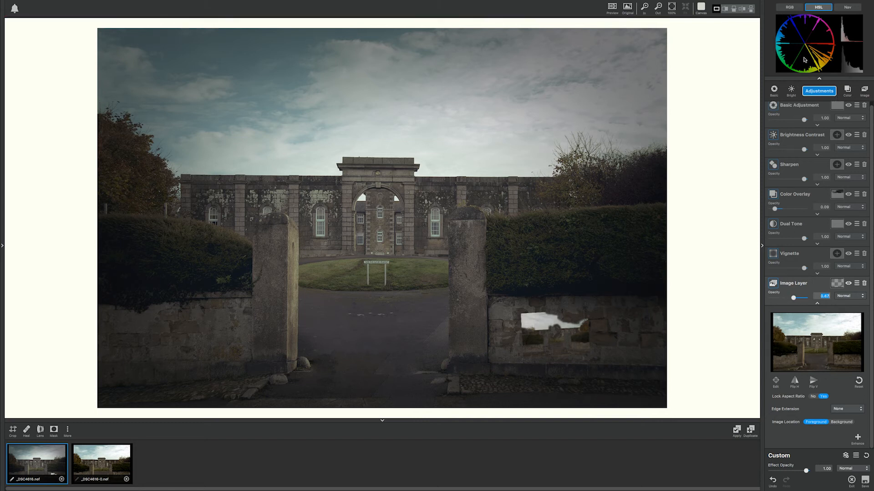
click(790, 8)
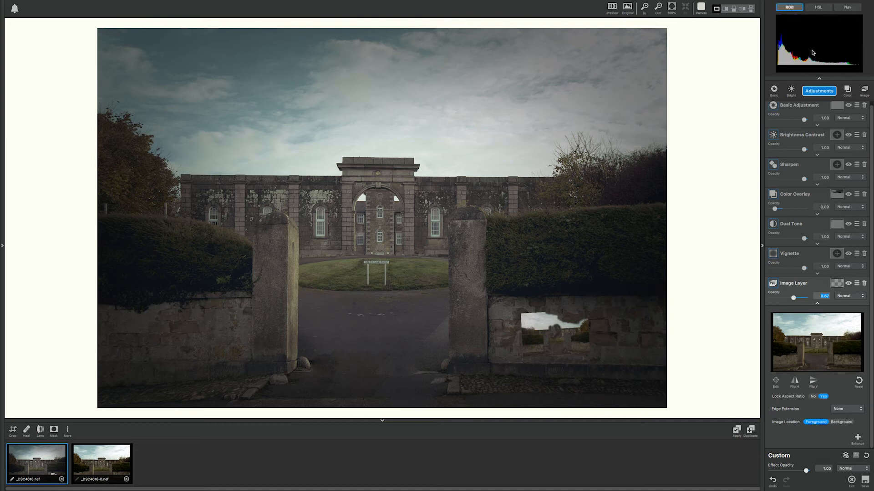
Step: Look through the available adjustments and add a Basic Adjustment, Brightness Contrast, Color Overlay and Image Layer to the stack
click(819, 91)
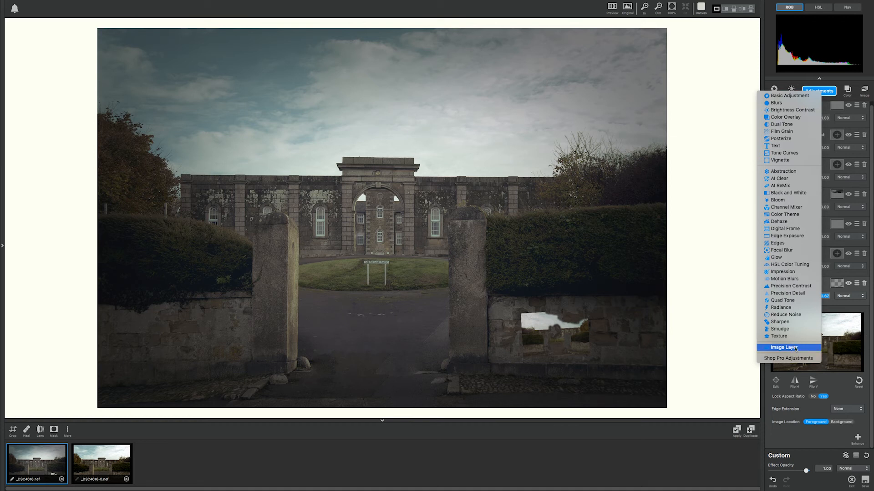
click(873, 46)
click(774, 90)
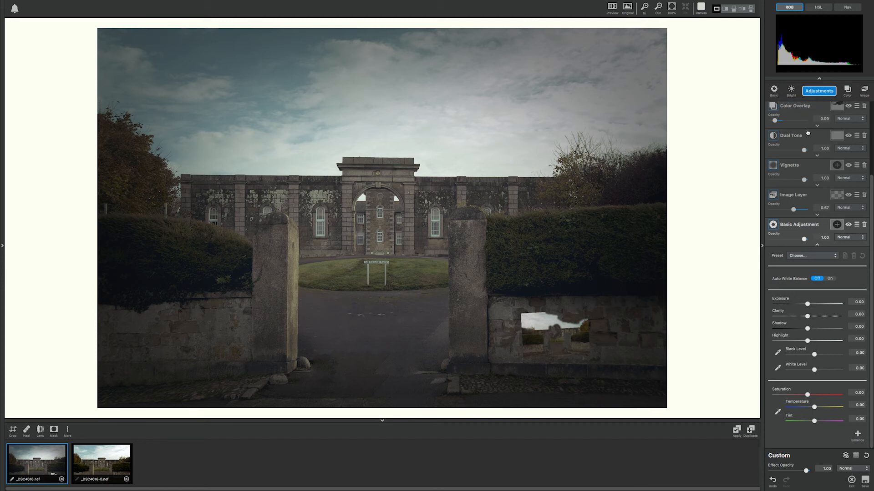
click(792, 91)
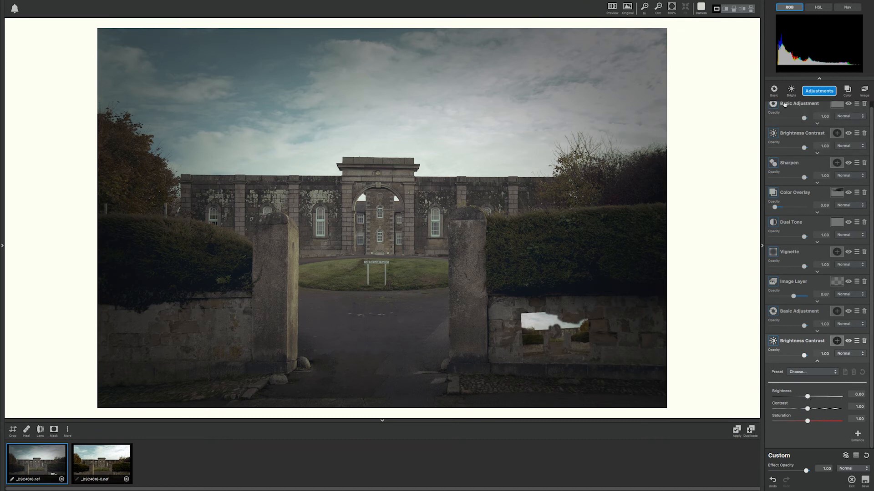
click(848, 90)
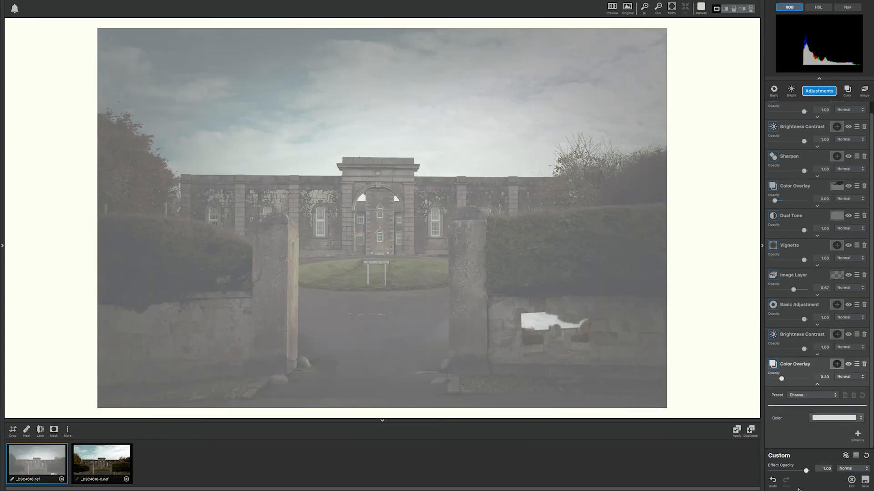
click(864, 90)
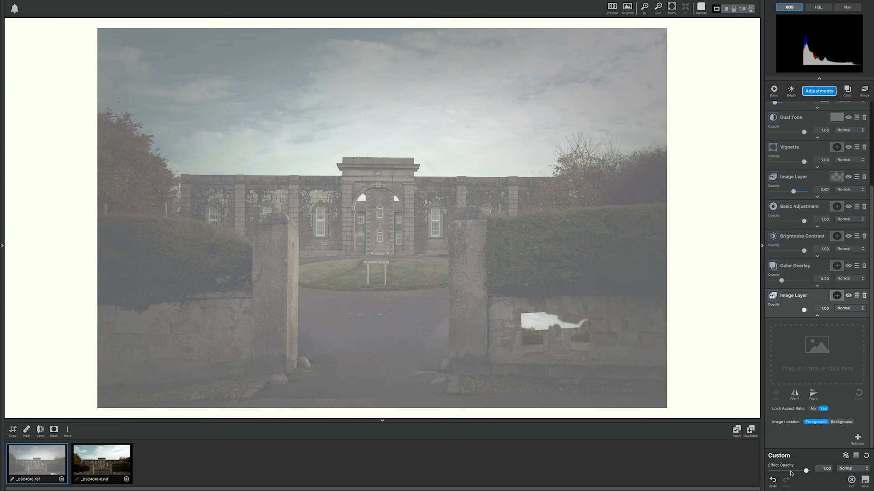
Step: Try lower overall effect opacities, restore the value to 1.00 and look at the overall blend mode options
click(791, 472)
drag(787, 473, 778, 472)
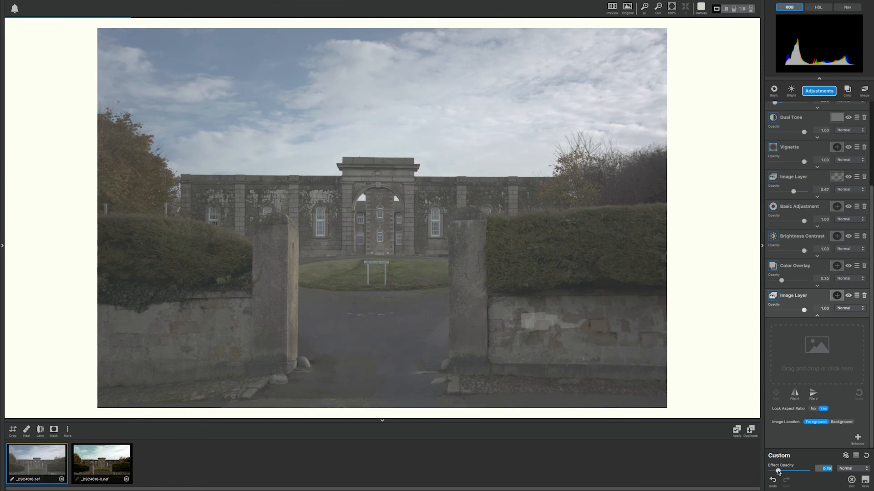
click(808, 473)
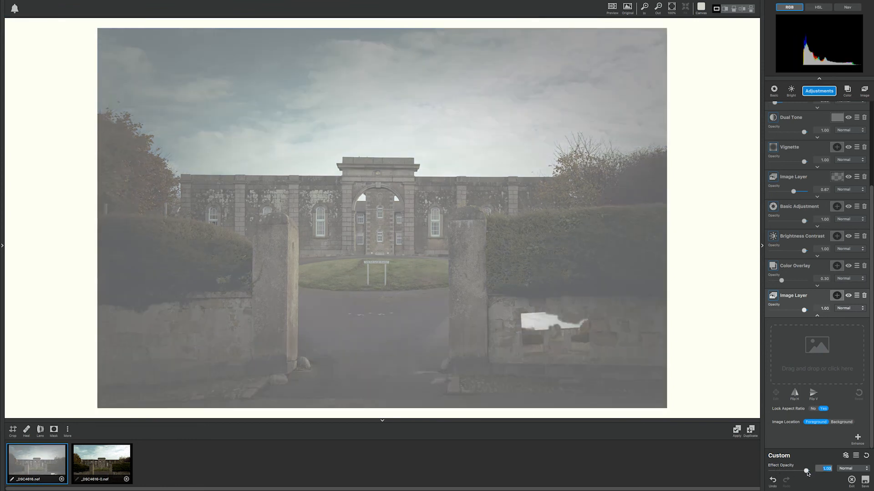
click(866, 468)
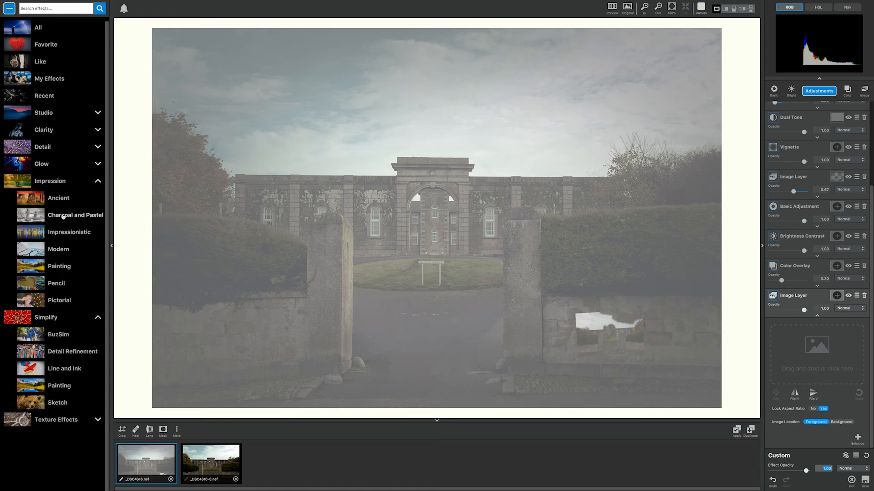
Step: Browse the Charcoal and Pastel effects under Impression, preview 00 Charcoal Oil Pastel I and apply 3D Sketch II L
click(80, 216)
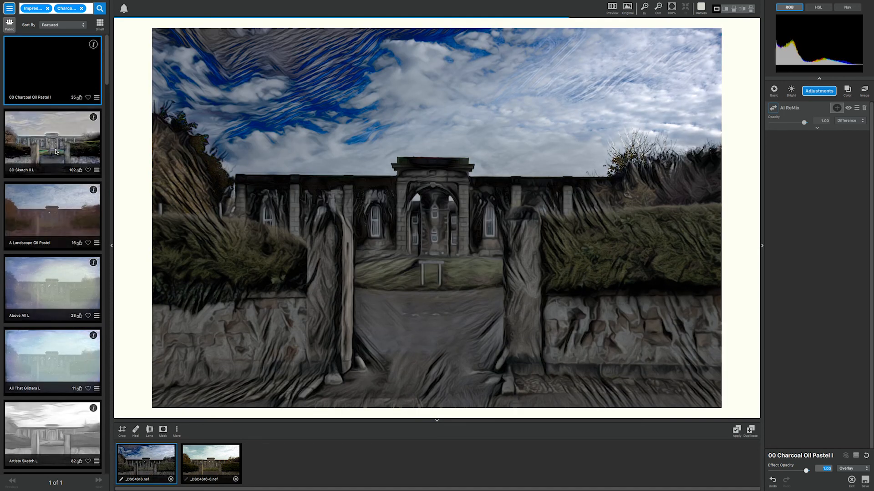
click(53, 148)
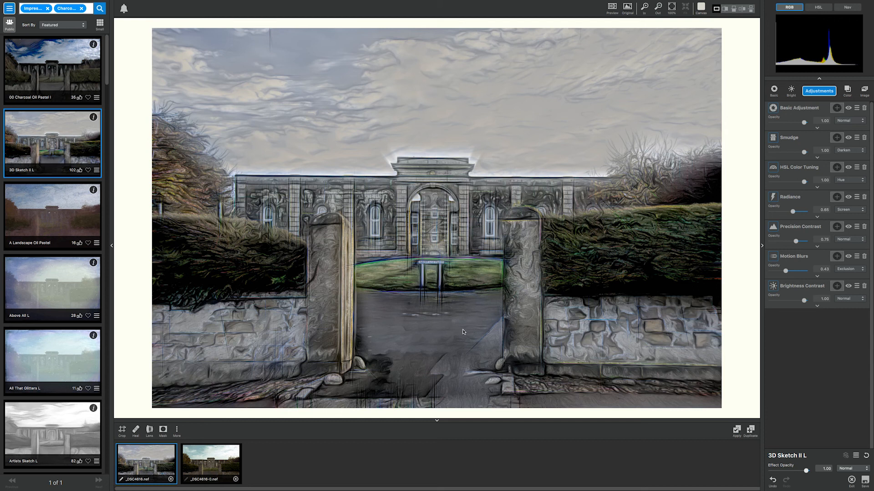
Step: Try reduced overall opacities on the 3D Sketch II L effect and return it to 1.00
drag(804, 471, 794, 472)
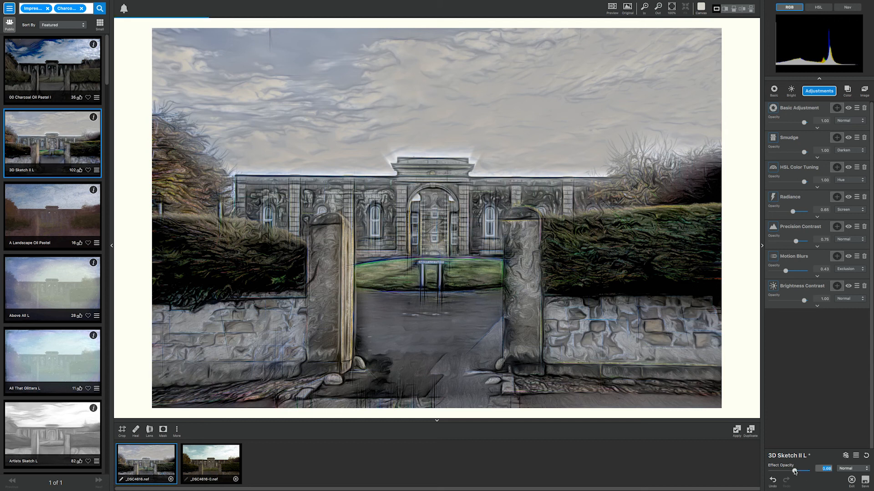
click(784, 474)
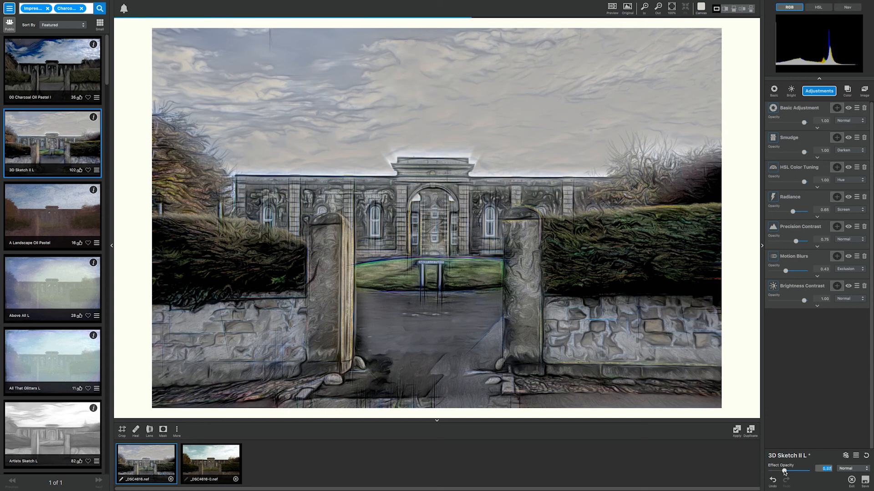
drag(784, 473, 779, 473)
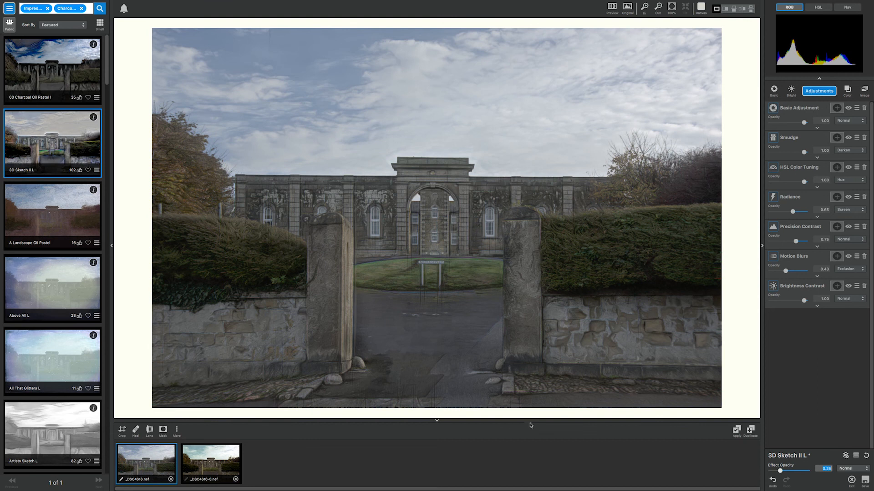
click(810, 473)
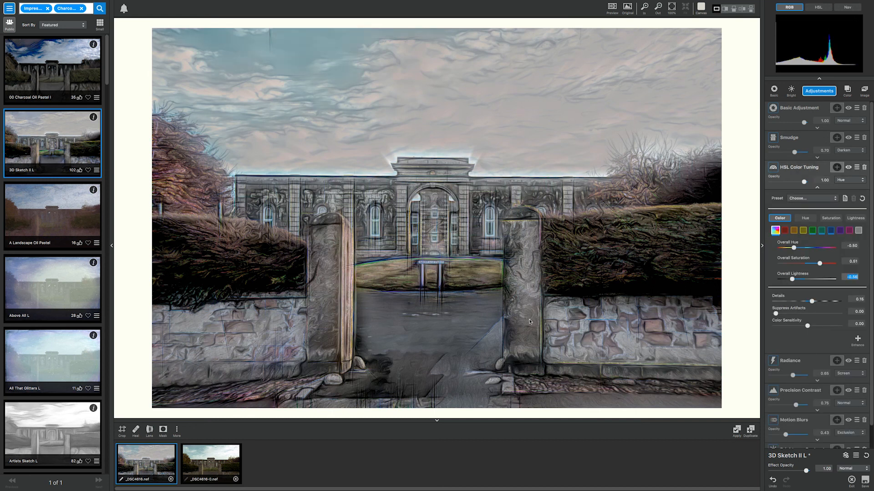
Step: Set the 3D Sketch II L effect's overall opacity to 0.51 and take a brief look at the effect categories
click(776, 471)
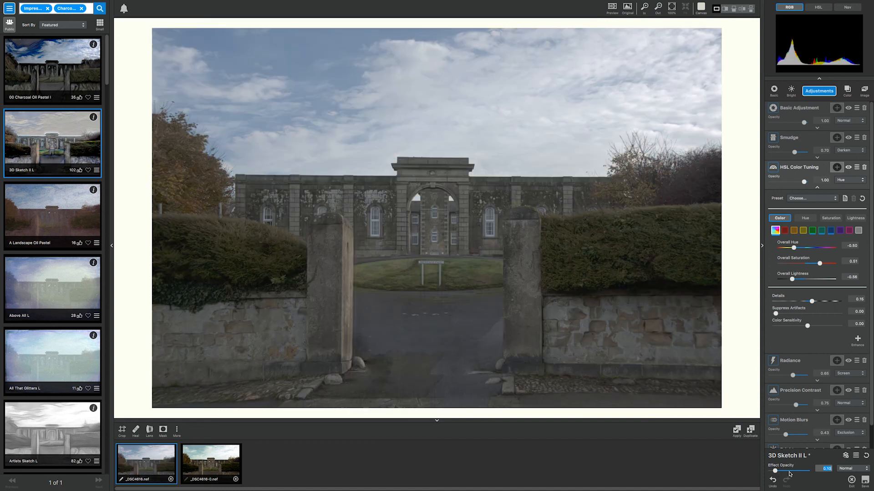
click(789, 471)
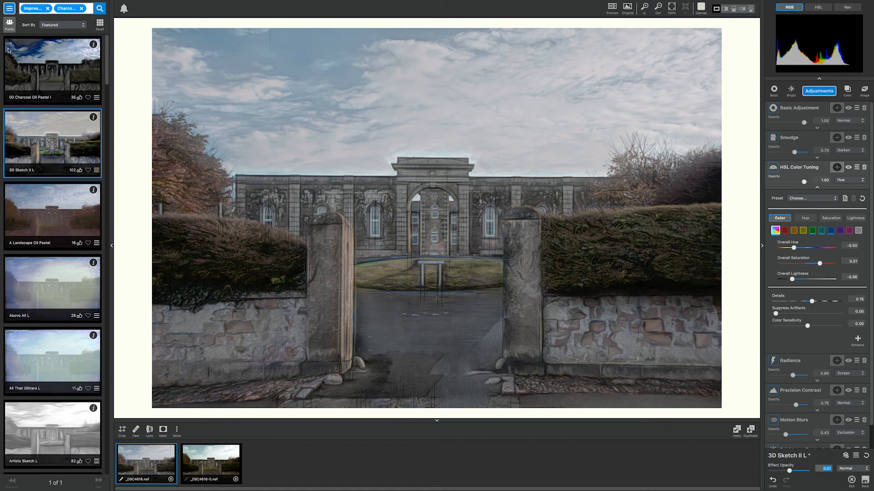
click(10, 9)
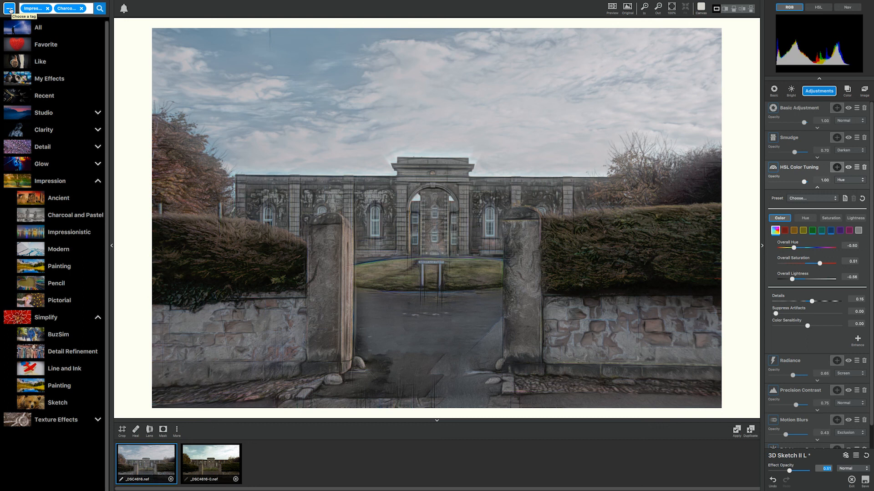
click(9, 9)
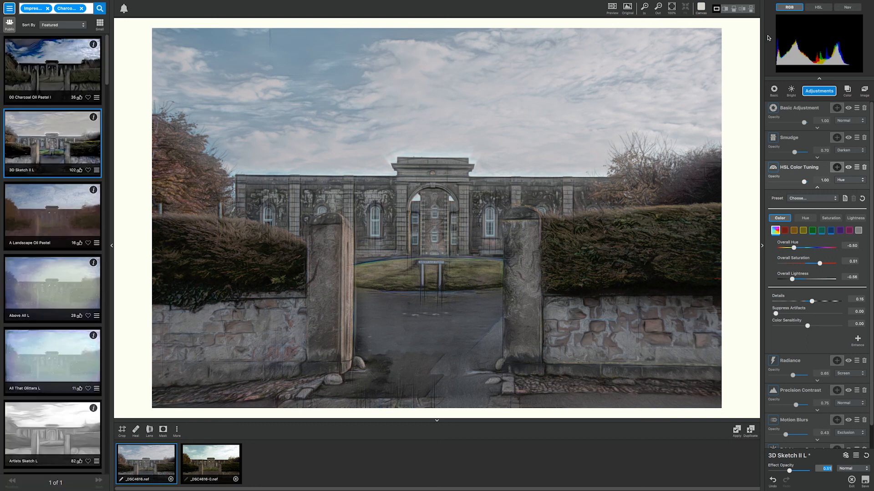